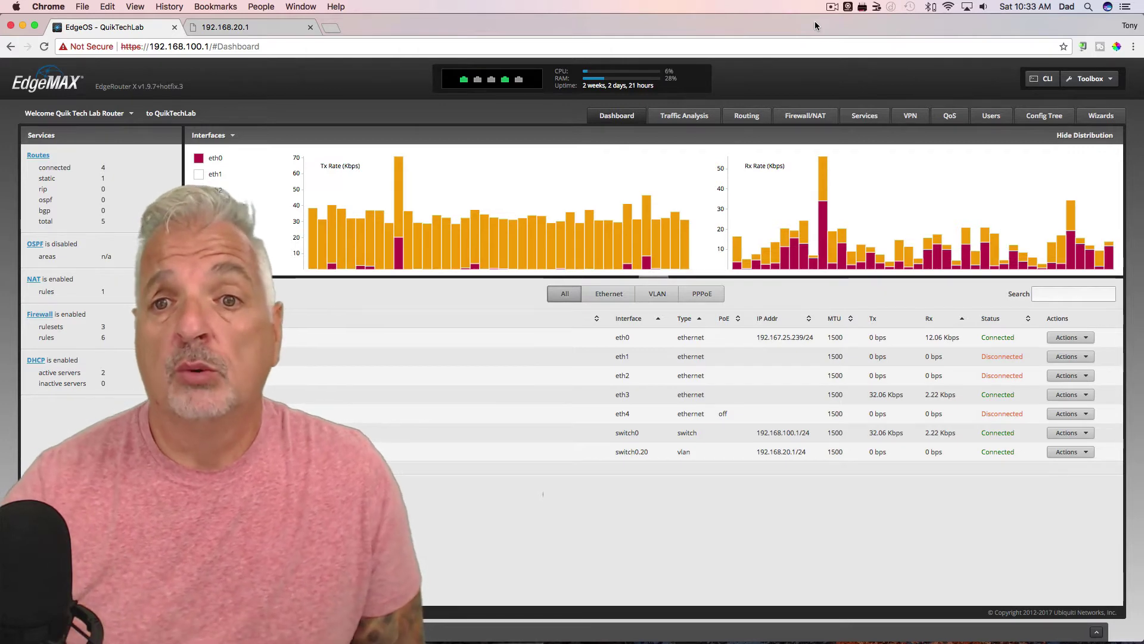
Review the rules of the VLAN20_Local ruleset in the router's firewall policies, and close the ruleset window.
left_click(804, 117)
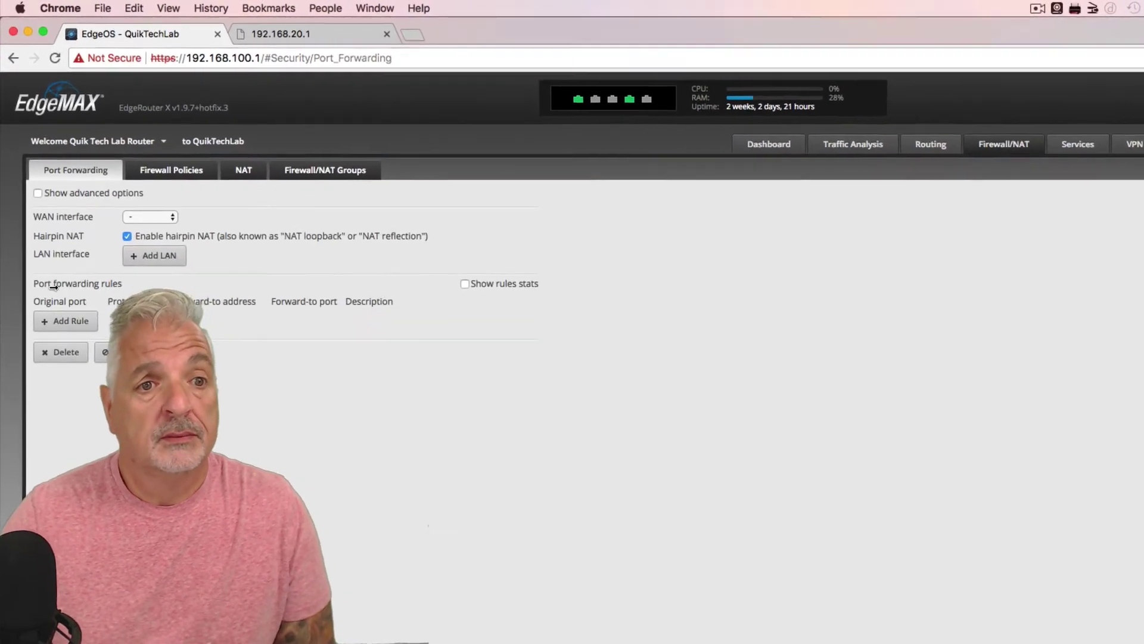
left_click(168, 170)
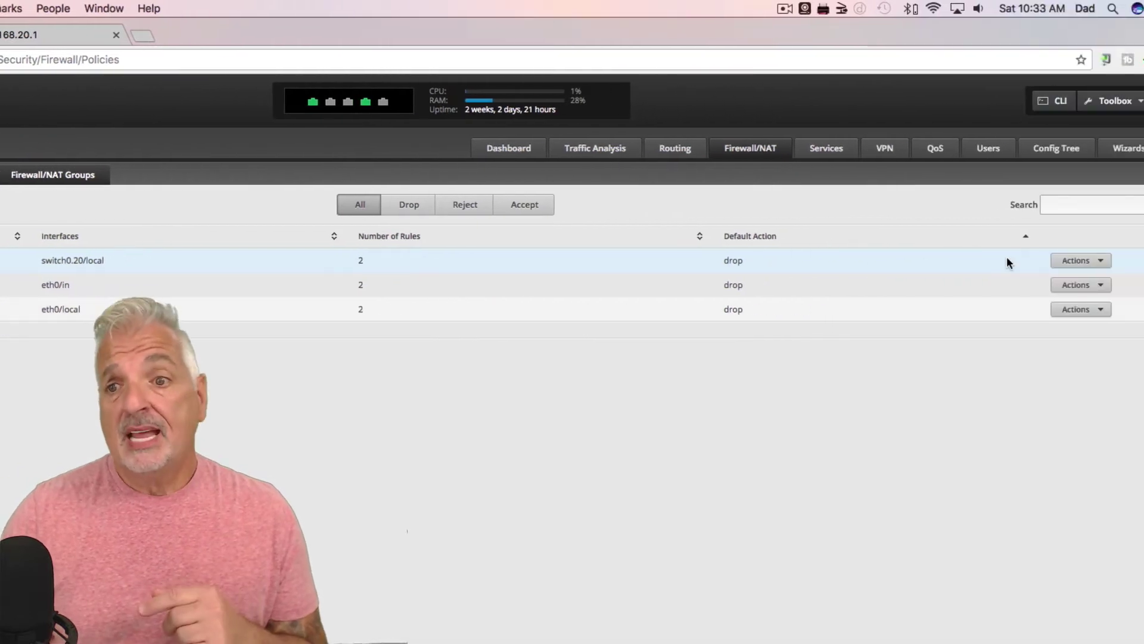
left_click(1100, 260)
left_click(1091, 279)
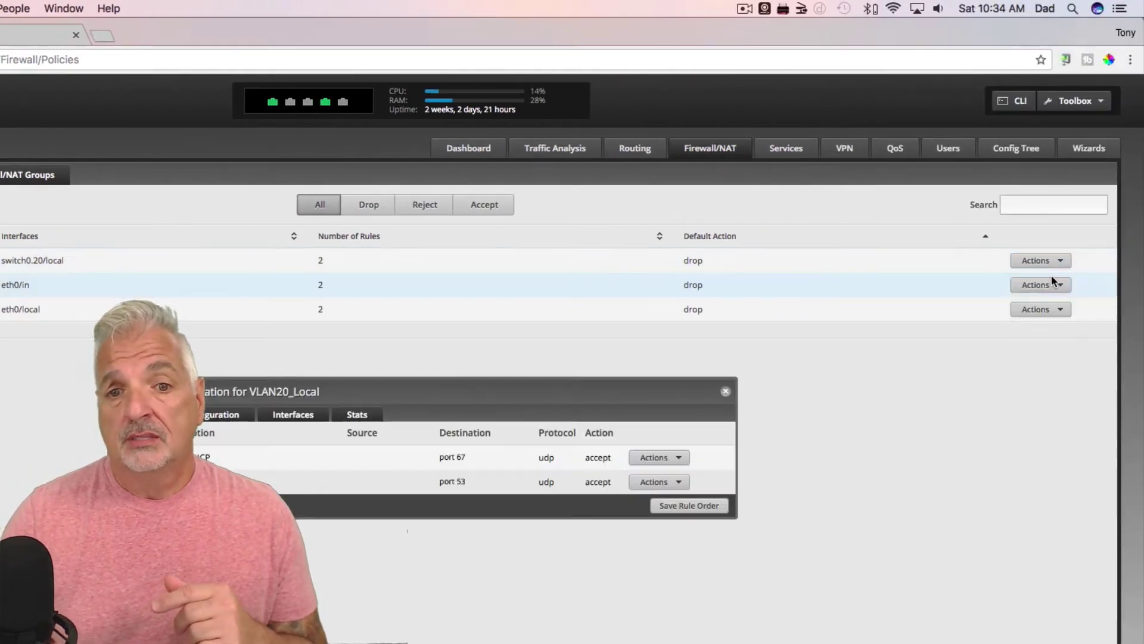
left_click_drag(422, 391, 420, 259)
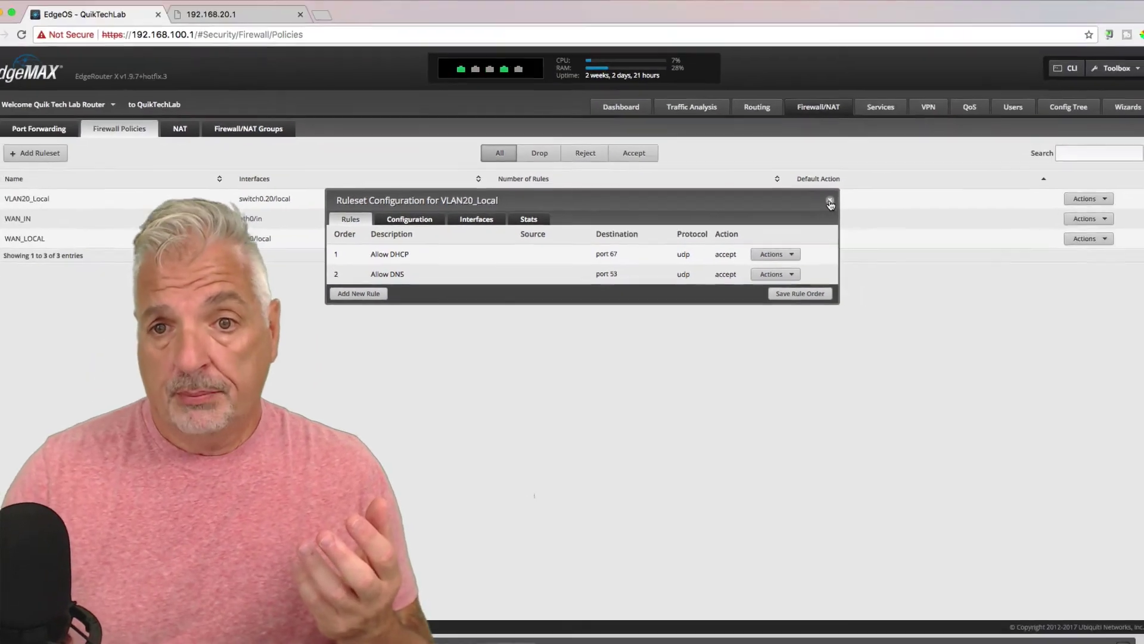
left_click(830, 201)
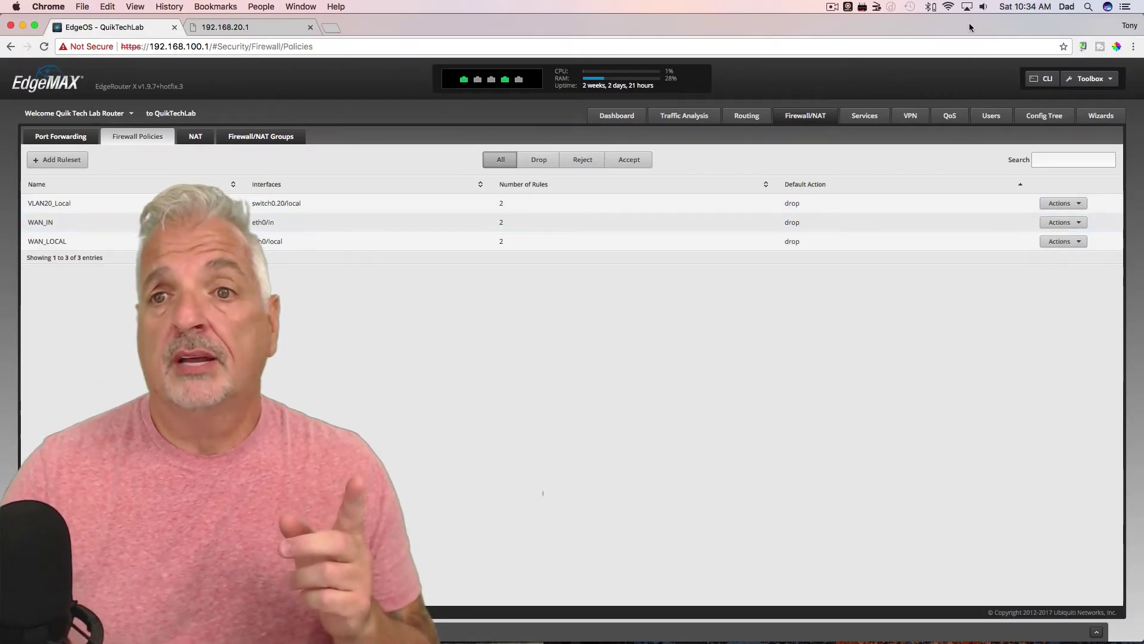
Connect the computer to the Guest Wifi network, and switch to Terminal and clear its screen.
left_click(948, 6)
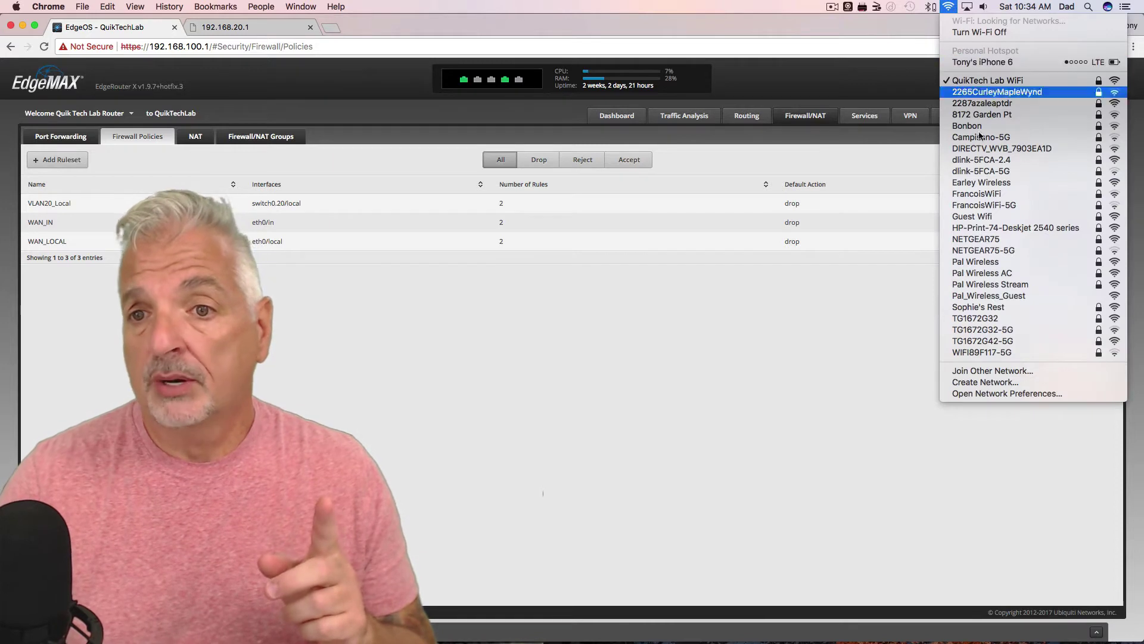
left_click(971, 217)
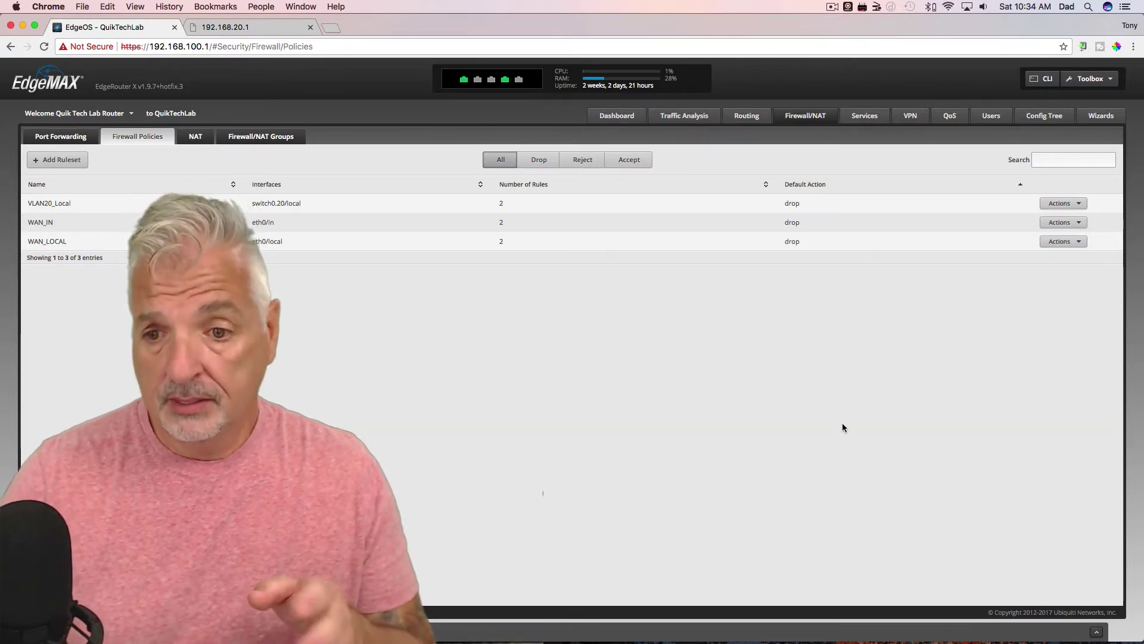
left_click(902, 629)
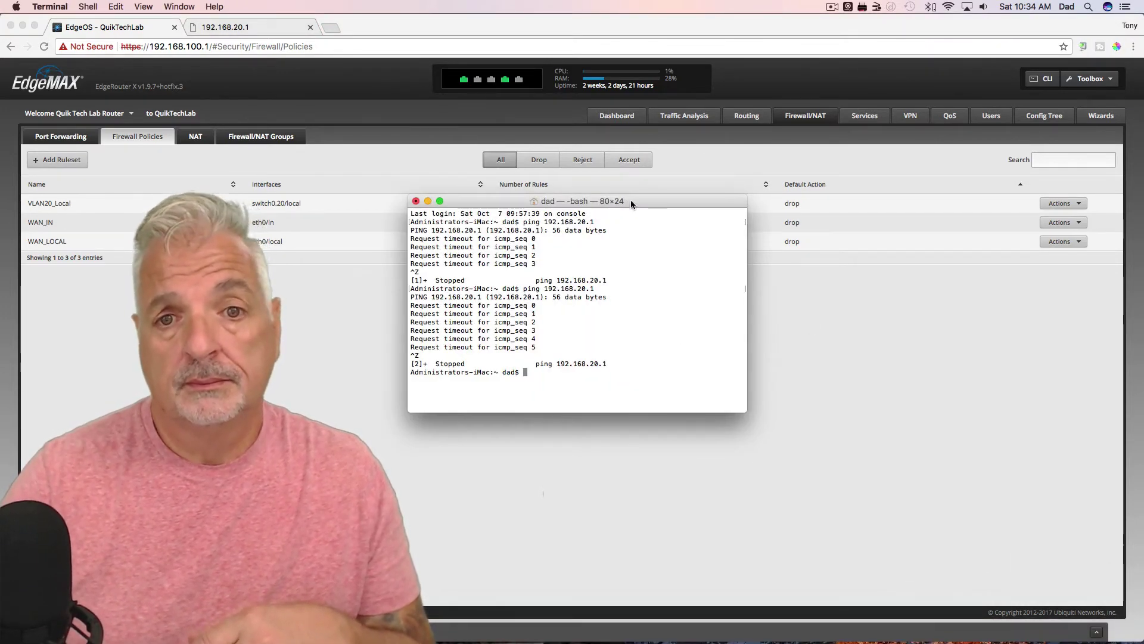
type("clea")
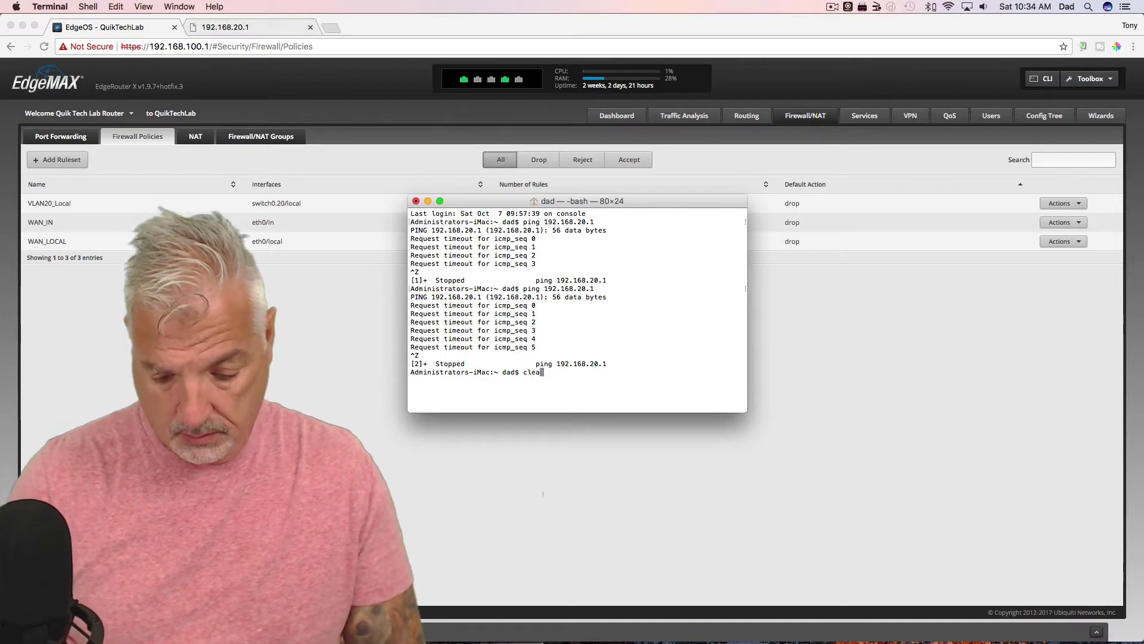
type("r")
key("Return")
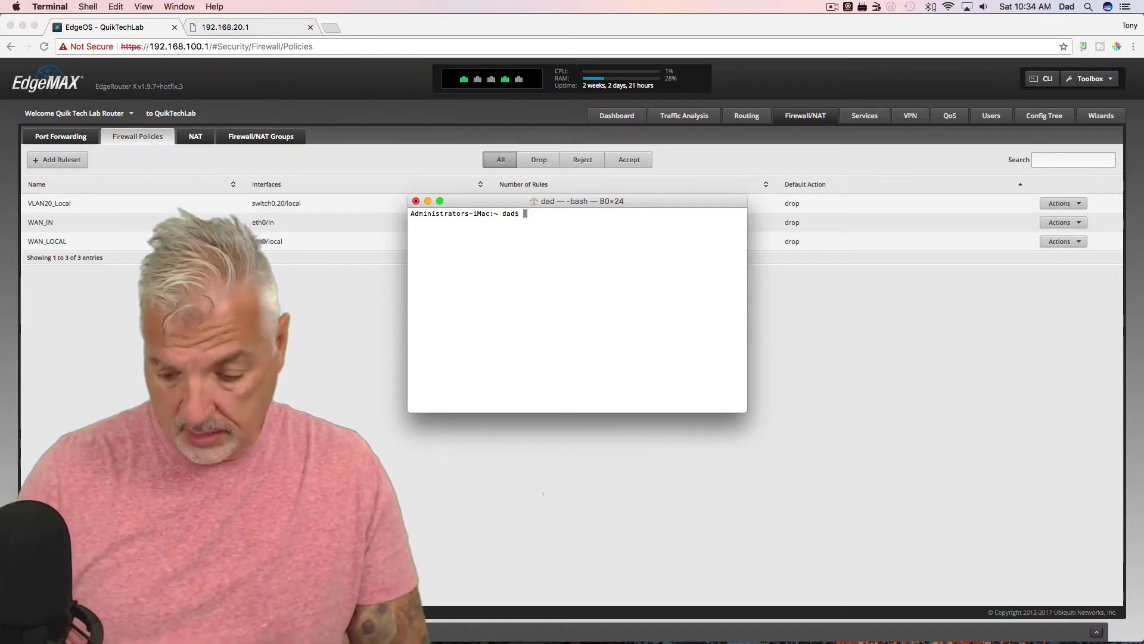
key("Up")
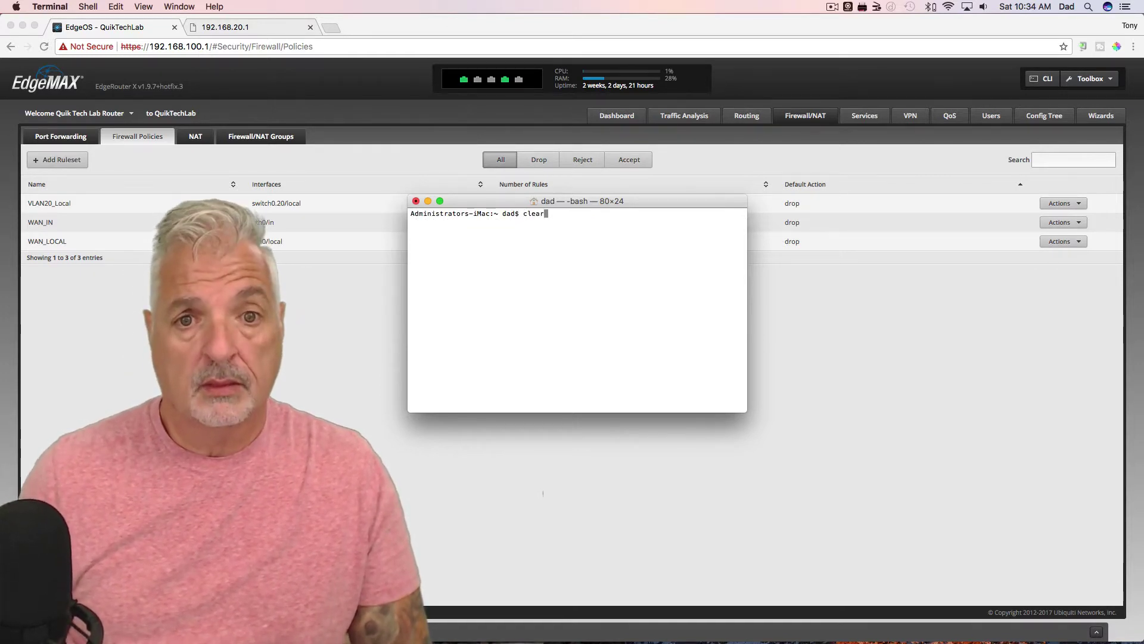
key("BackSpace")
key("BackSpace")
key("BackSpace")
key("BackSpace")
key("BackSpace")
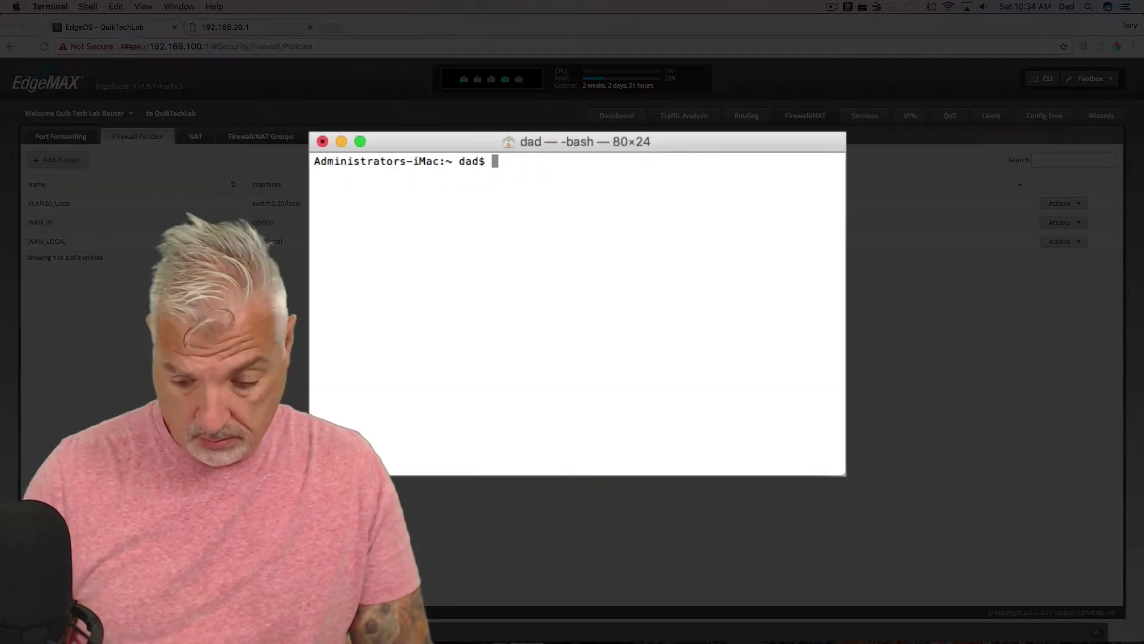
Ping 192.168.20.1 from the guest network, stop the ping after several requests, and minimize Terminal.
type("ping 192")
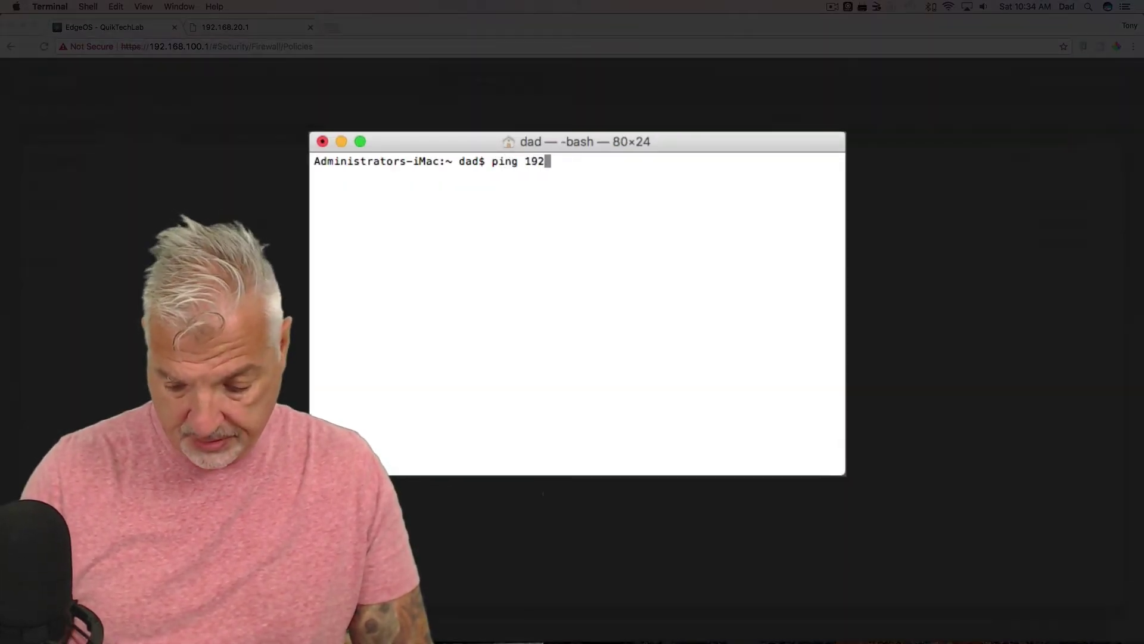
type(".168")
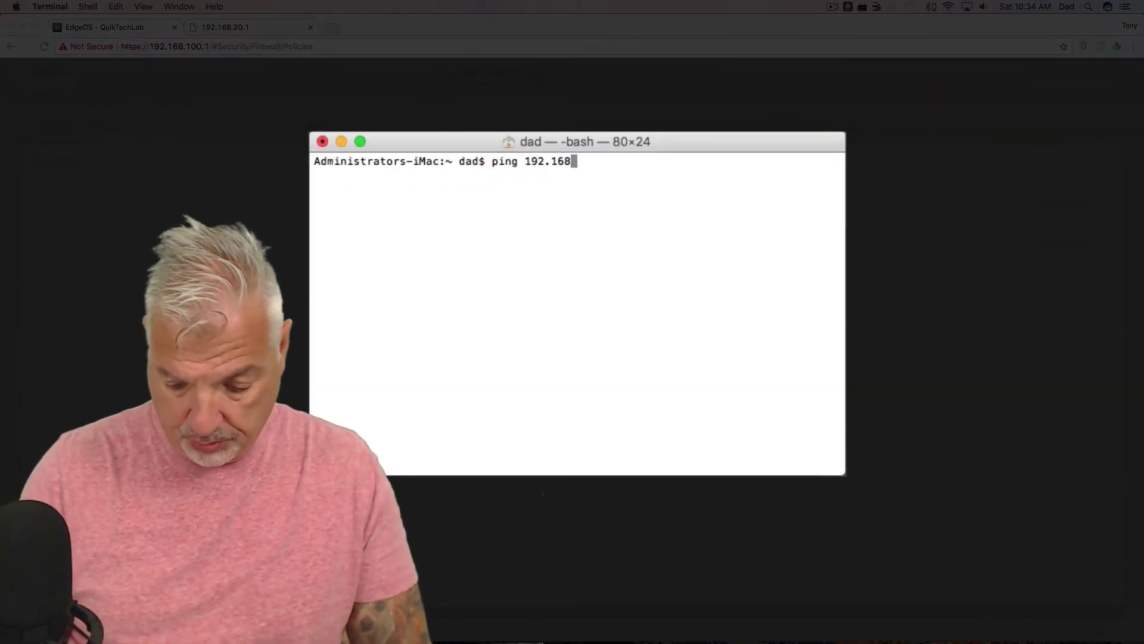
type(".20.1")
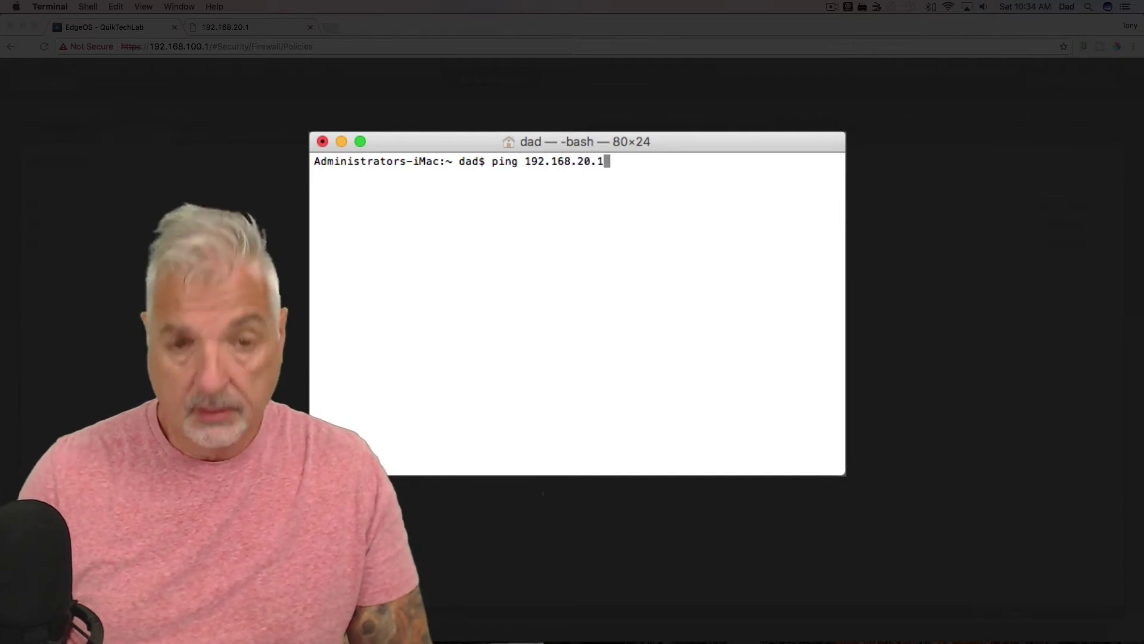
key("Return")
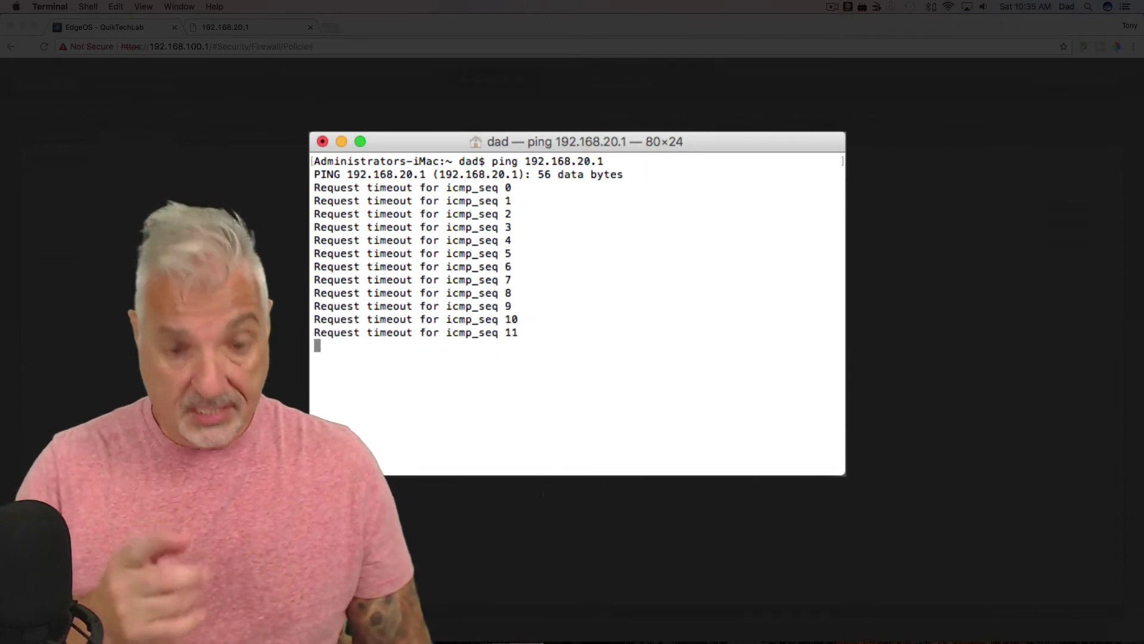
key("ctrl+z")
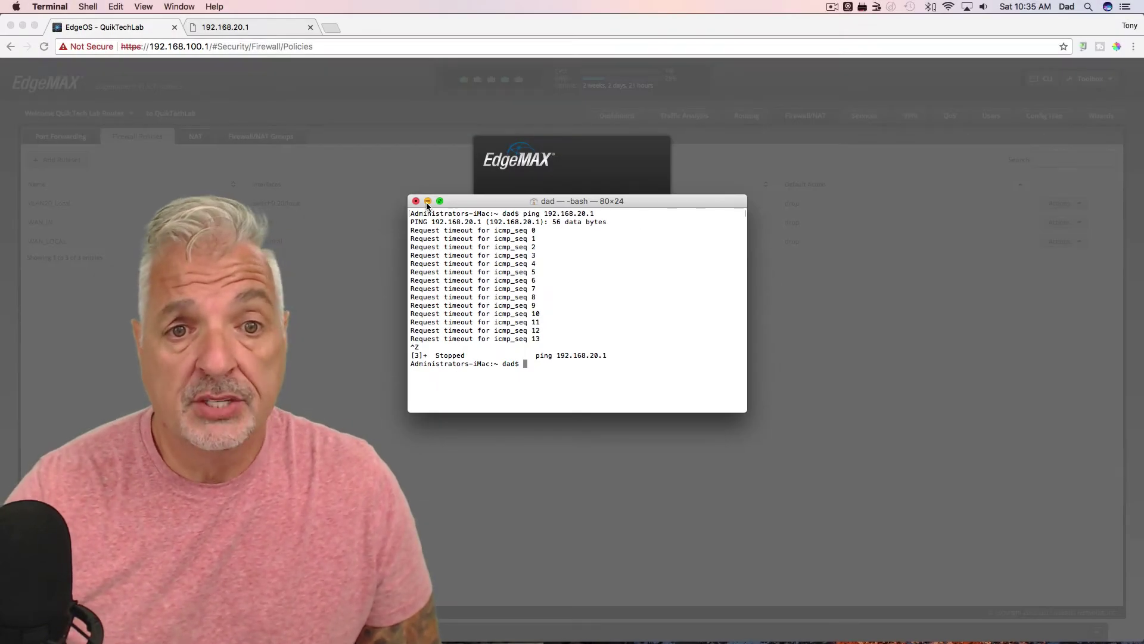
left_click(427, 202)
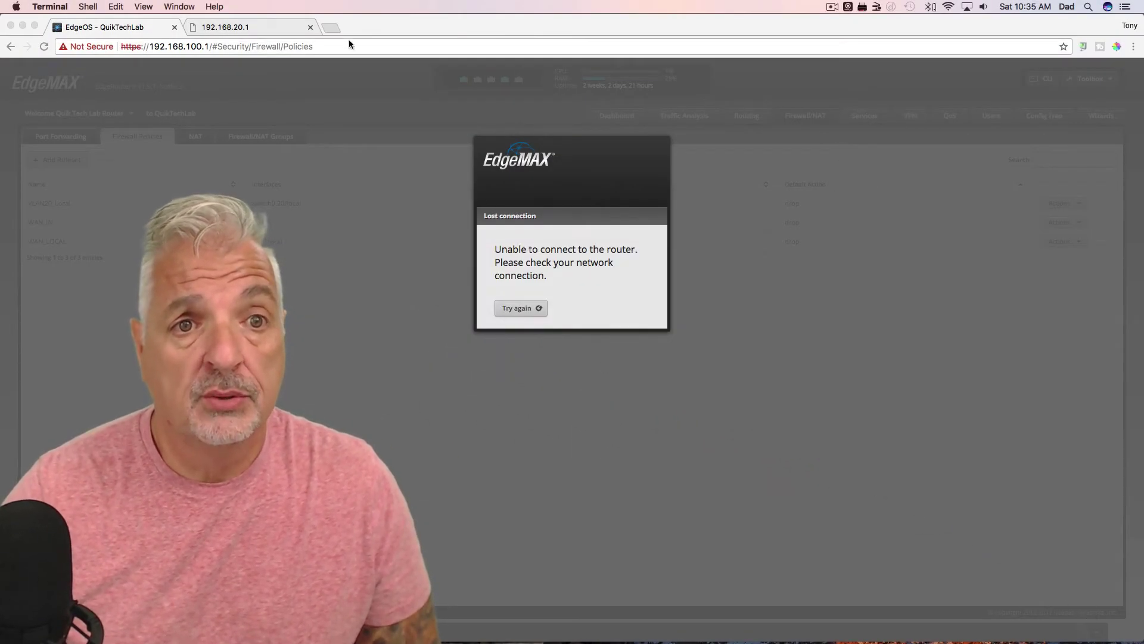
Load bing.com in a new Chrome tab to test internet access from the guest network.
left_click(329, 27)
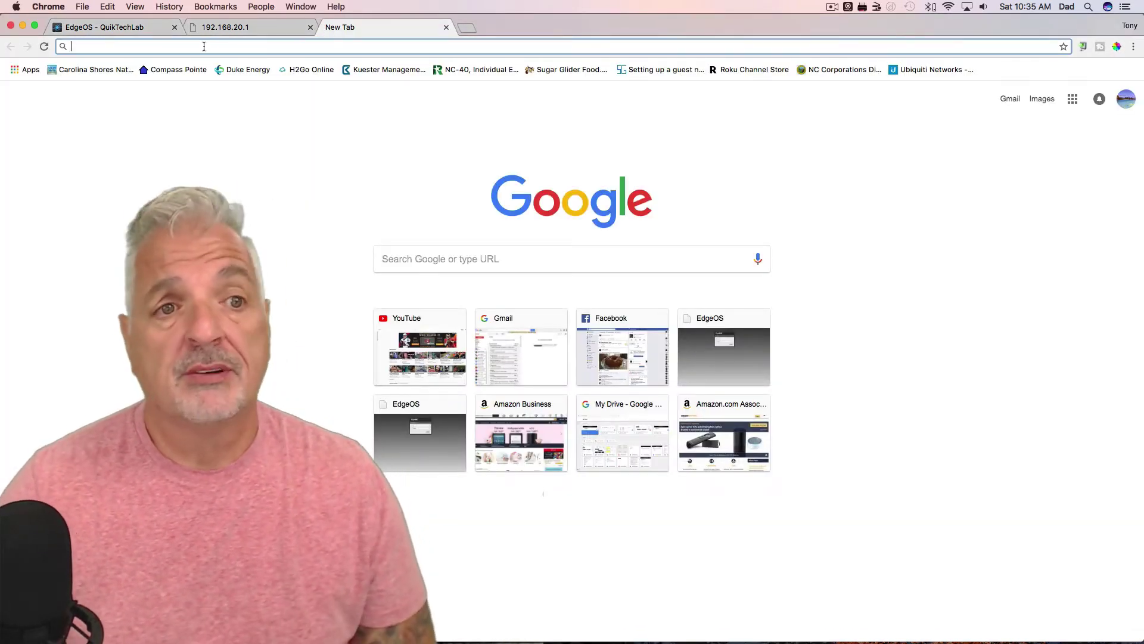
type("bing.com")
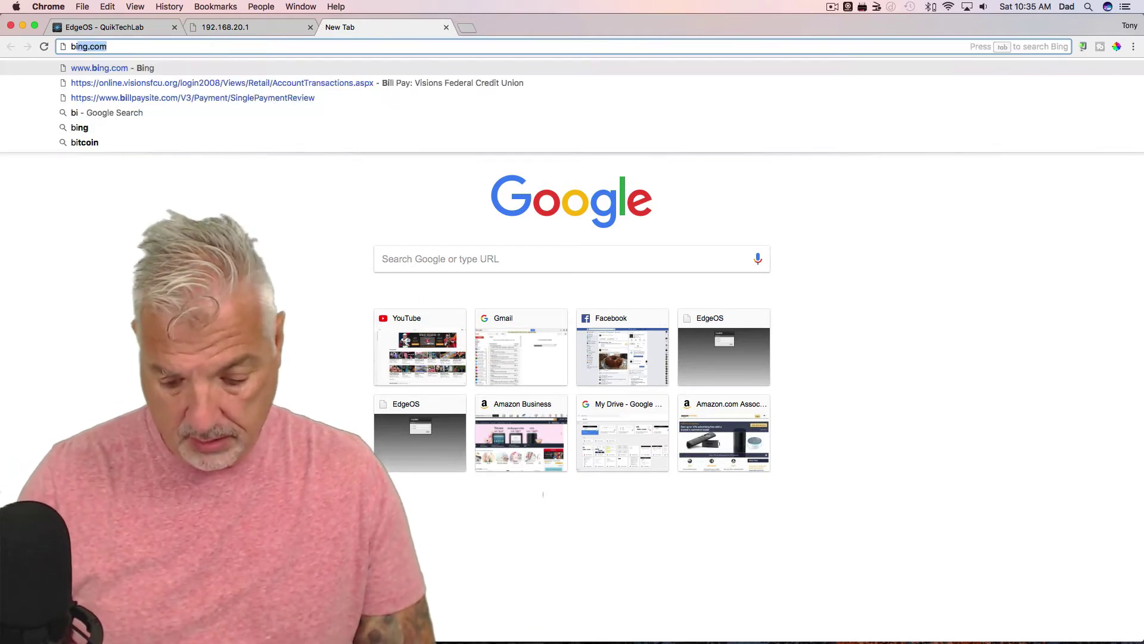
key("Return")
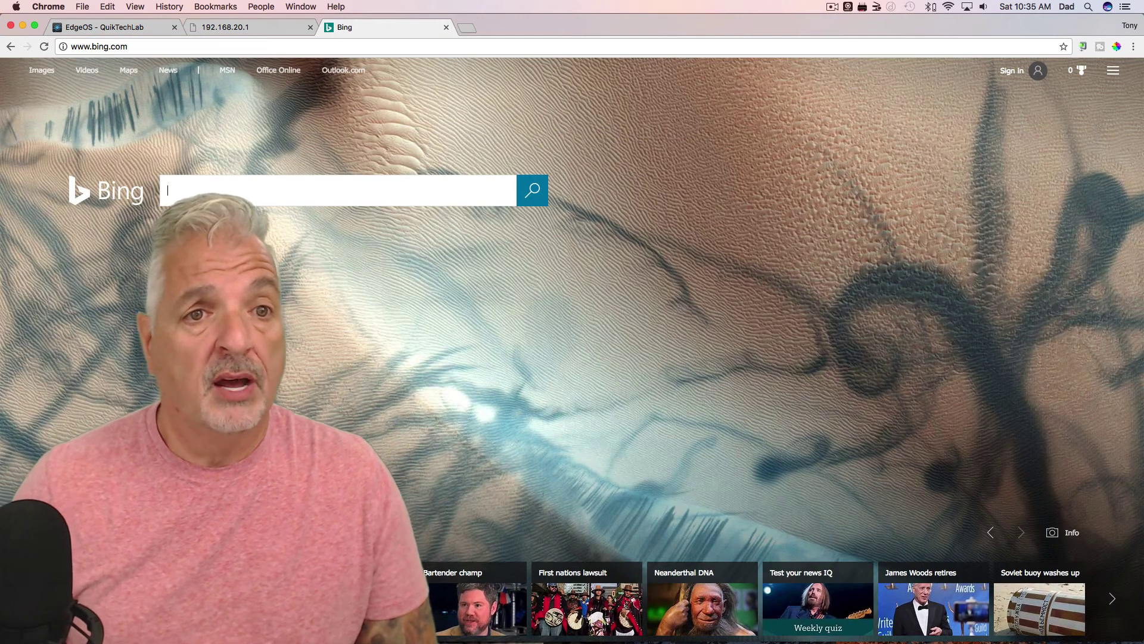
Try to load the router address 192.168.20.1 in the Bing tab.
left_click(343, 45)
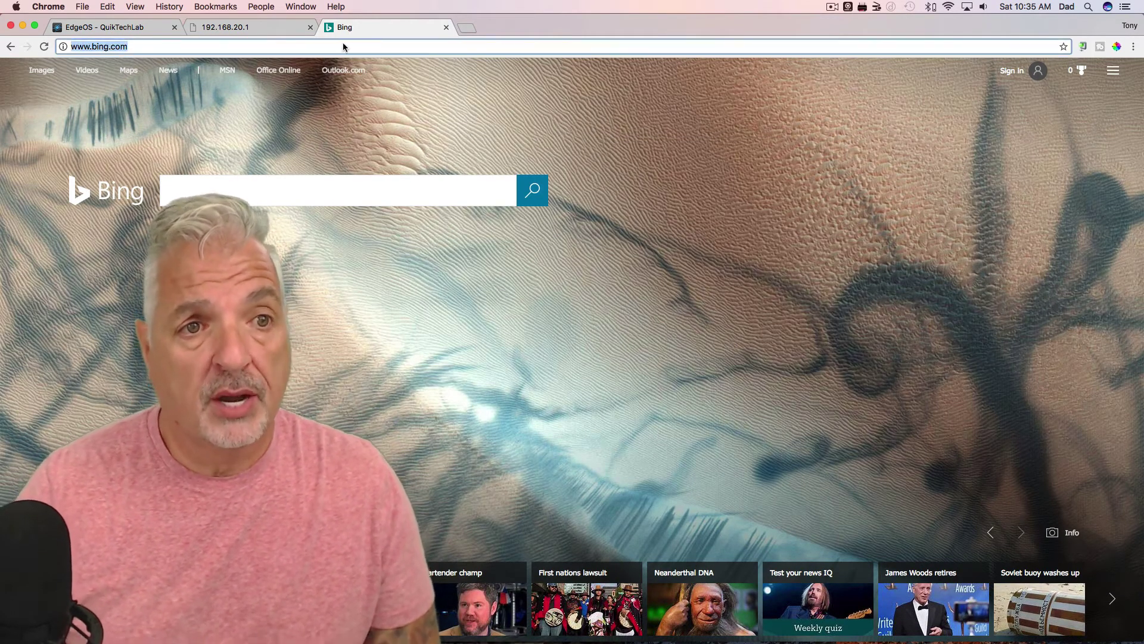
type("192.1")
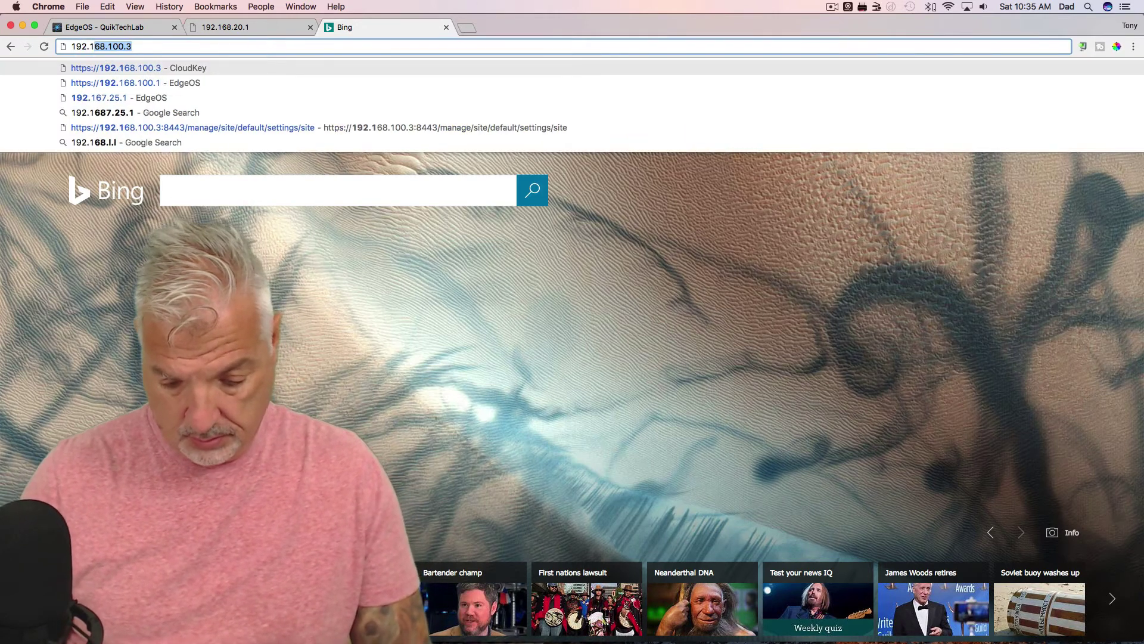
type("68.20.")
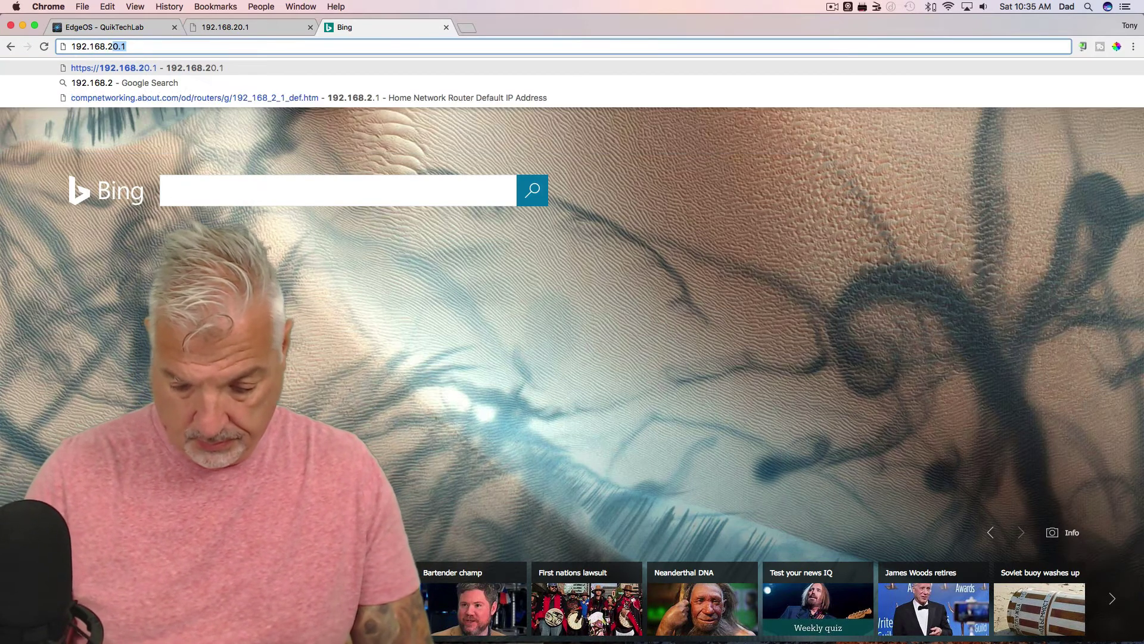
type("1")
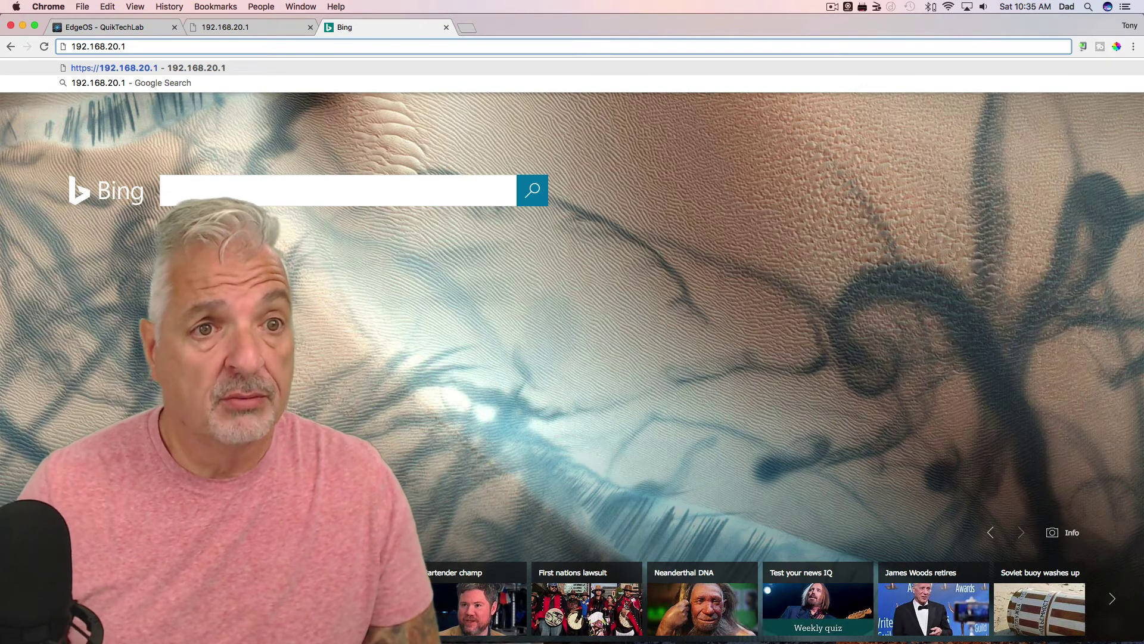
key("Return")
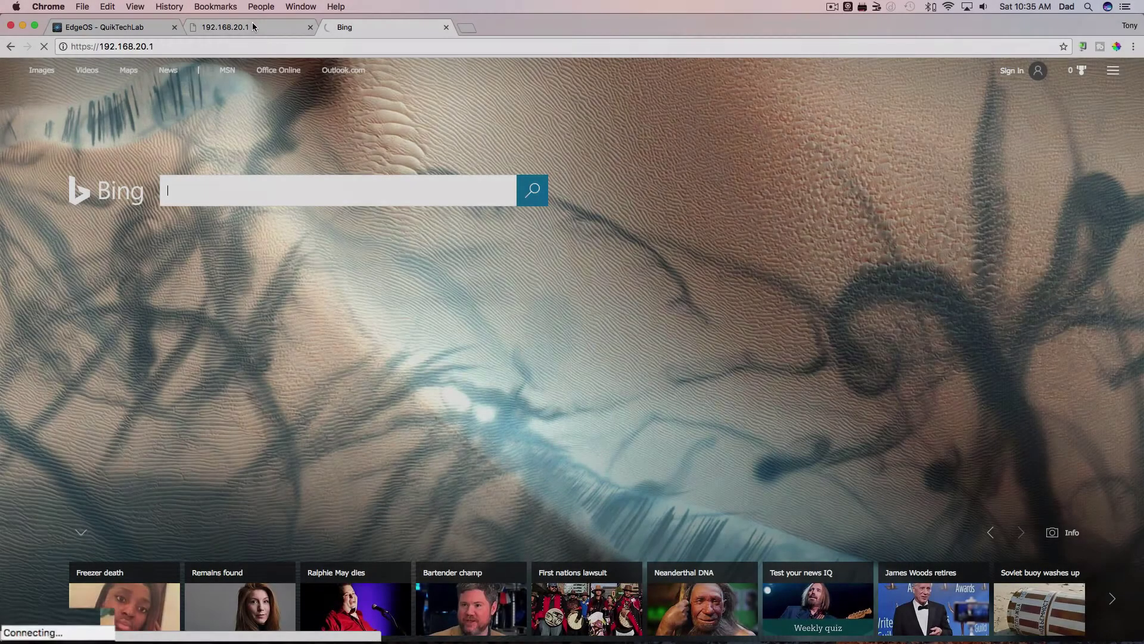
Check the already open 192.168.20.1 page, return to the EdgeOS page, and reconnect the computer to QuikTech Lab WiFi.
left_click(252, 26)
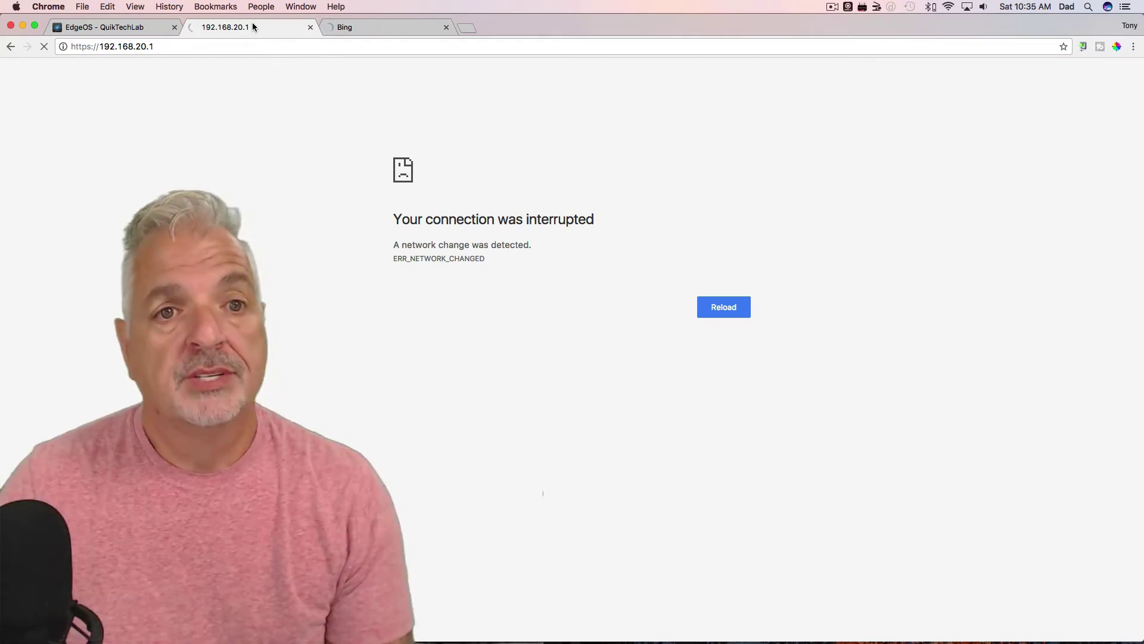
left_click(113, 27)
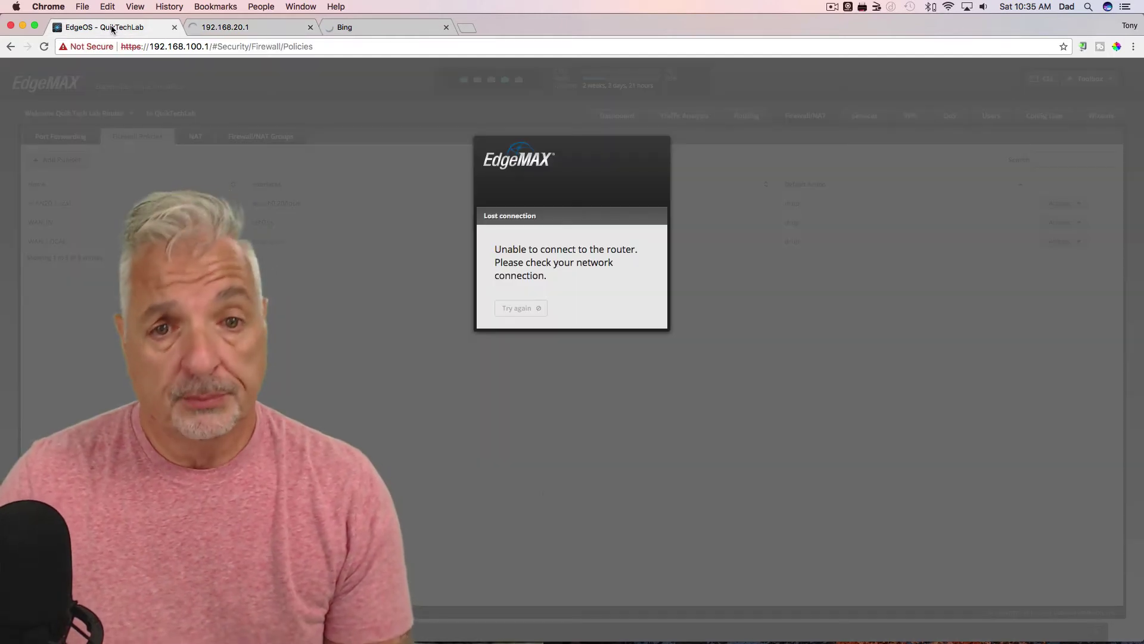
left_click(948, 7)
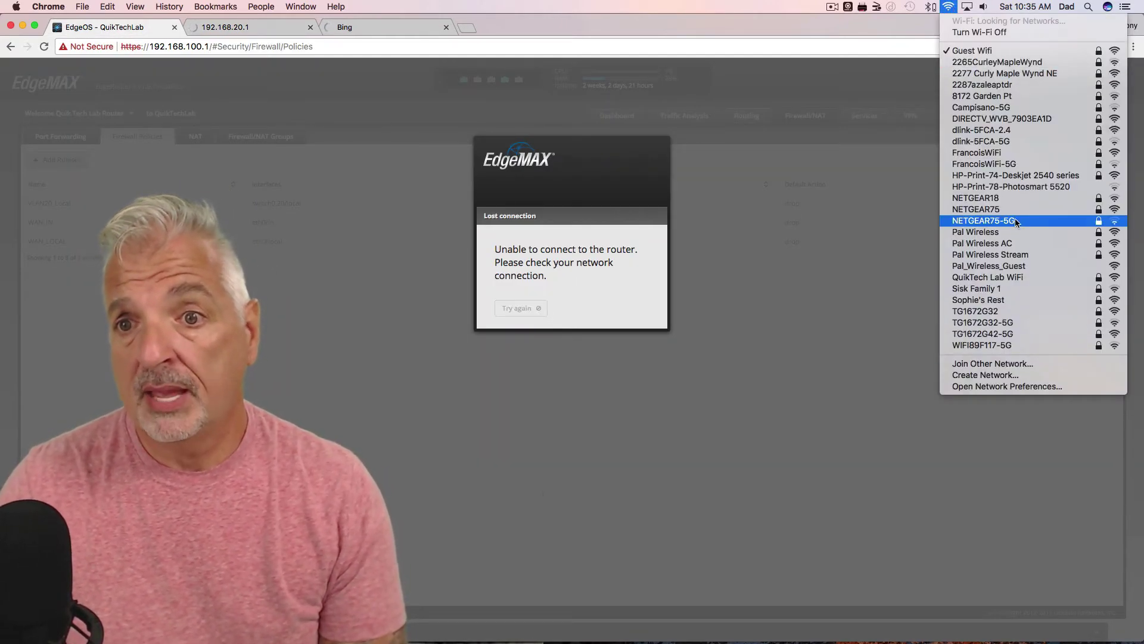
left_click(1017, 278)
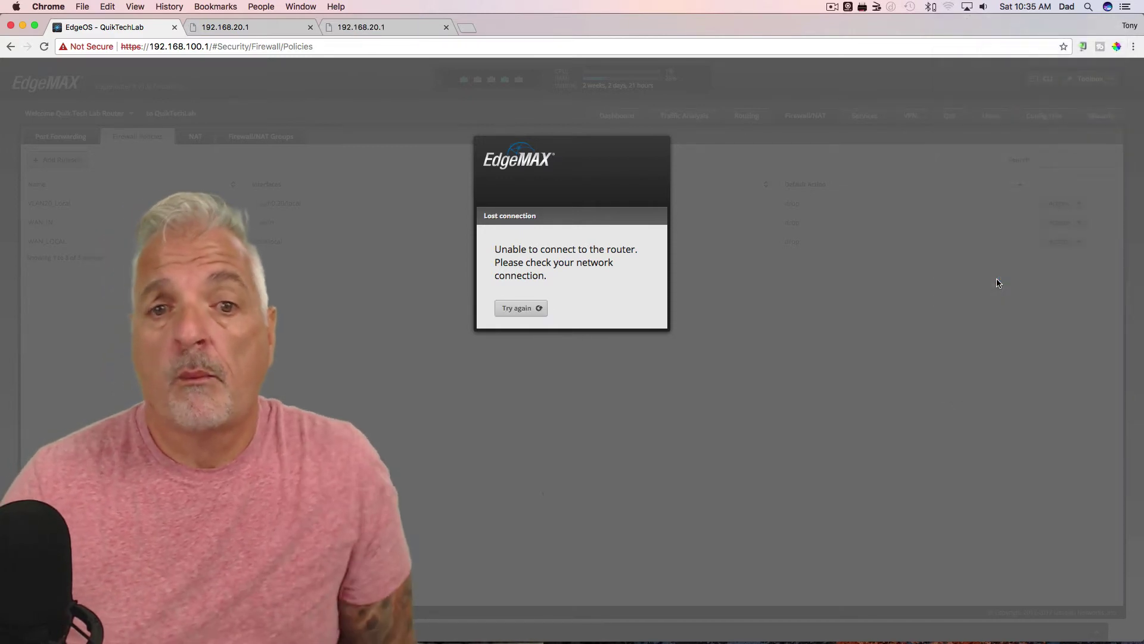
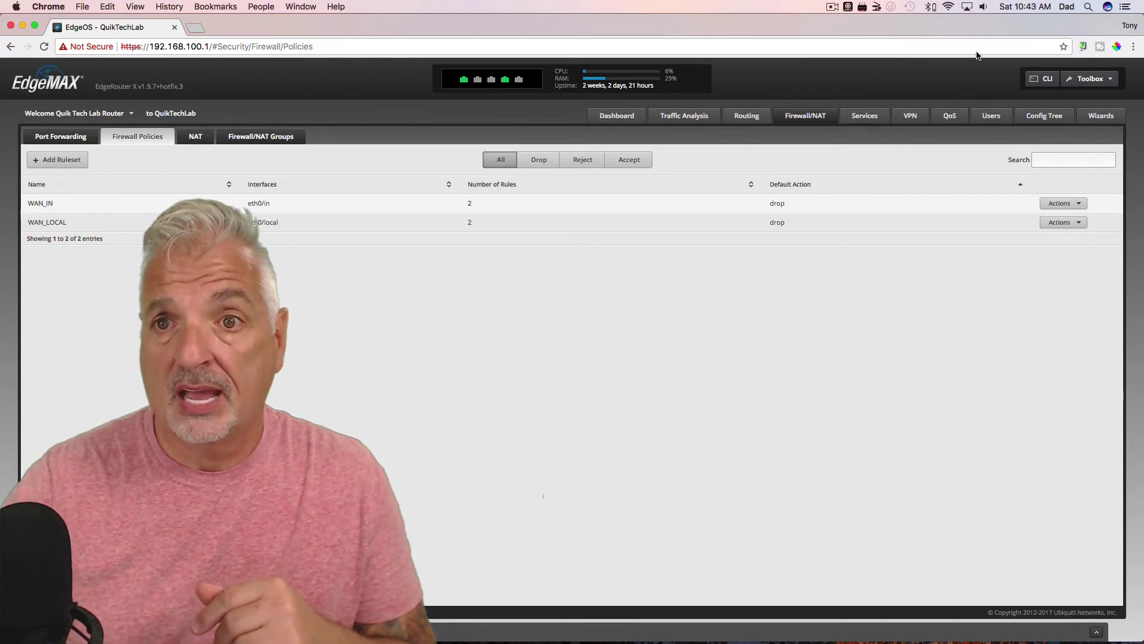
Connect the computer to Guest Wifi and ping 192.168.20.1 in Terminal, stopping after several requests and minimizing the window.
left_click(949, 7)
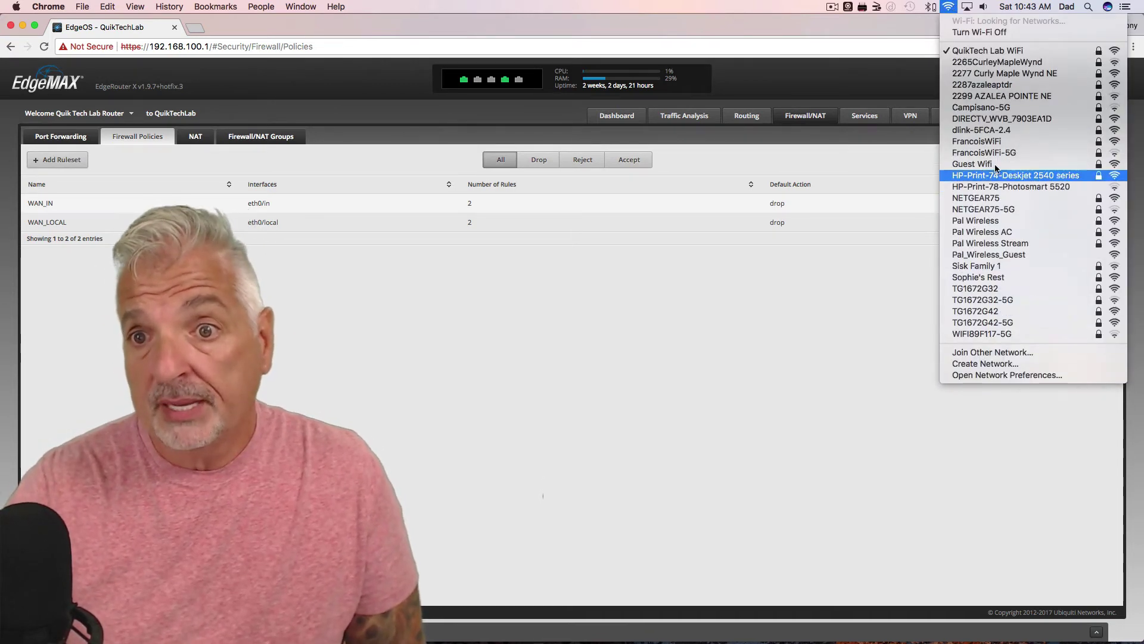
left_click(975, 165)
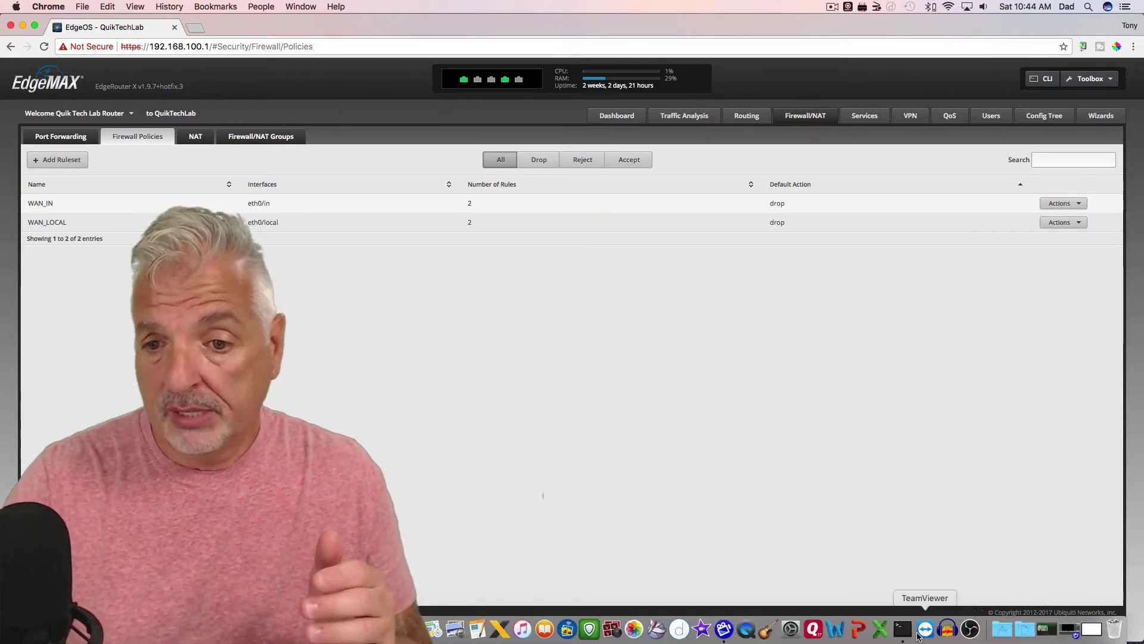
left_click(914, 629)
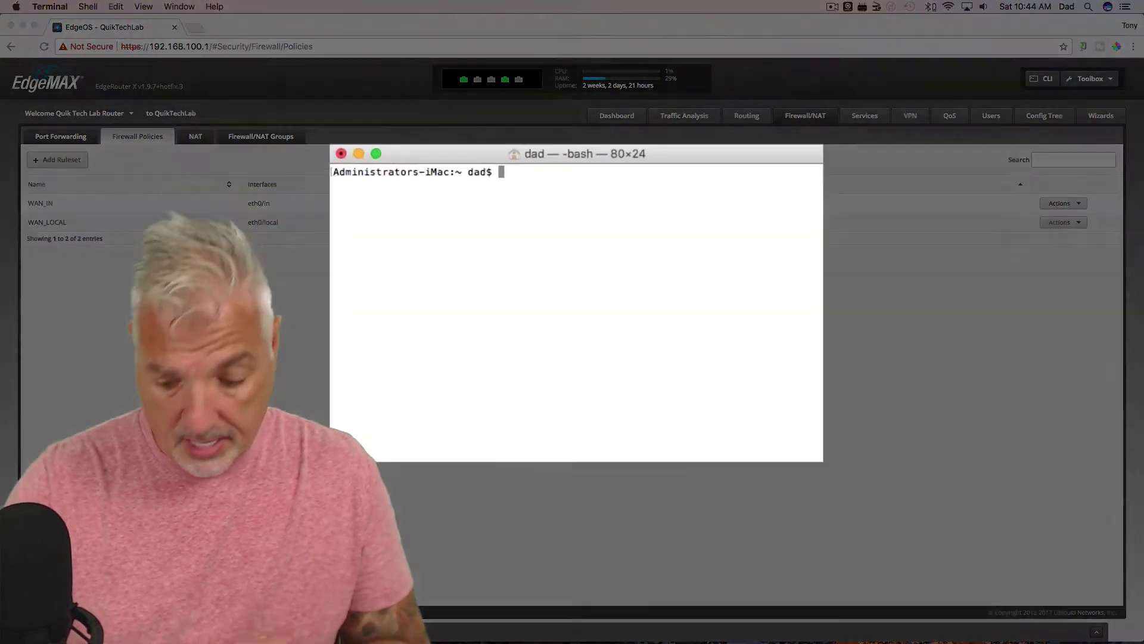
type("ping 19")
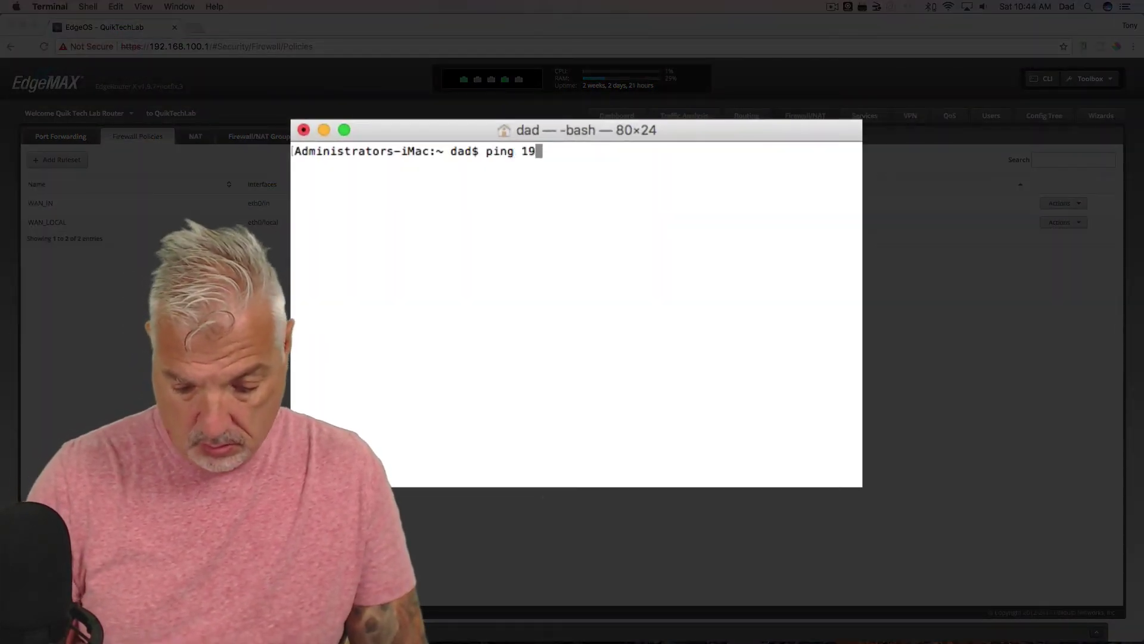
type("2.168")
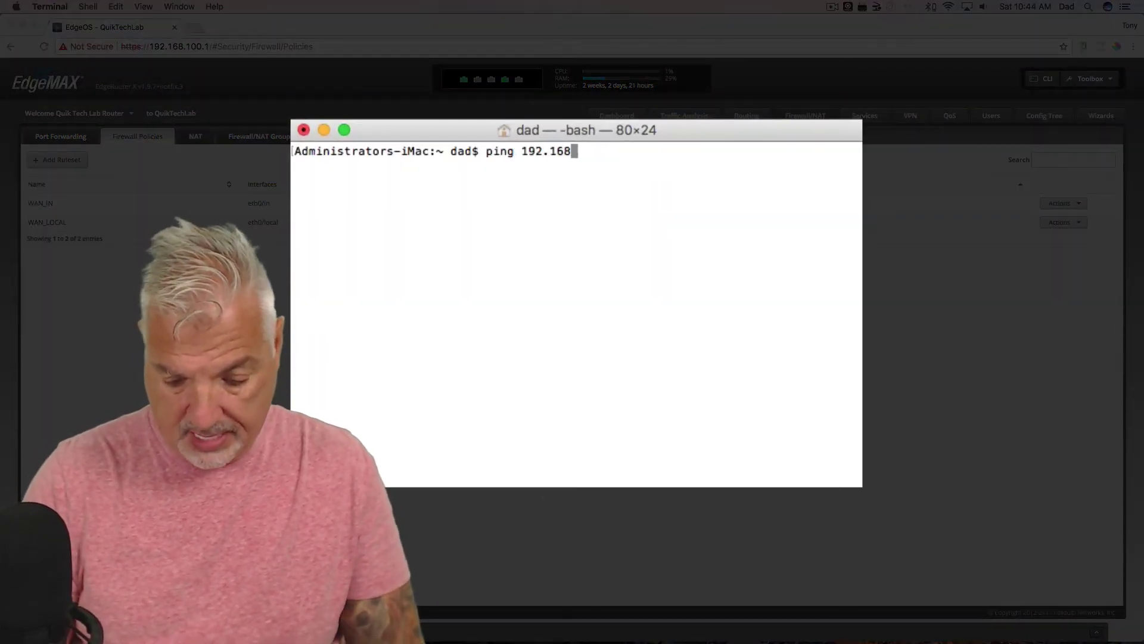
type(".20.1")
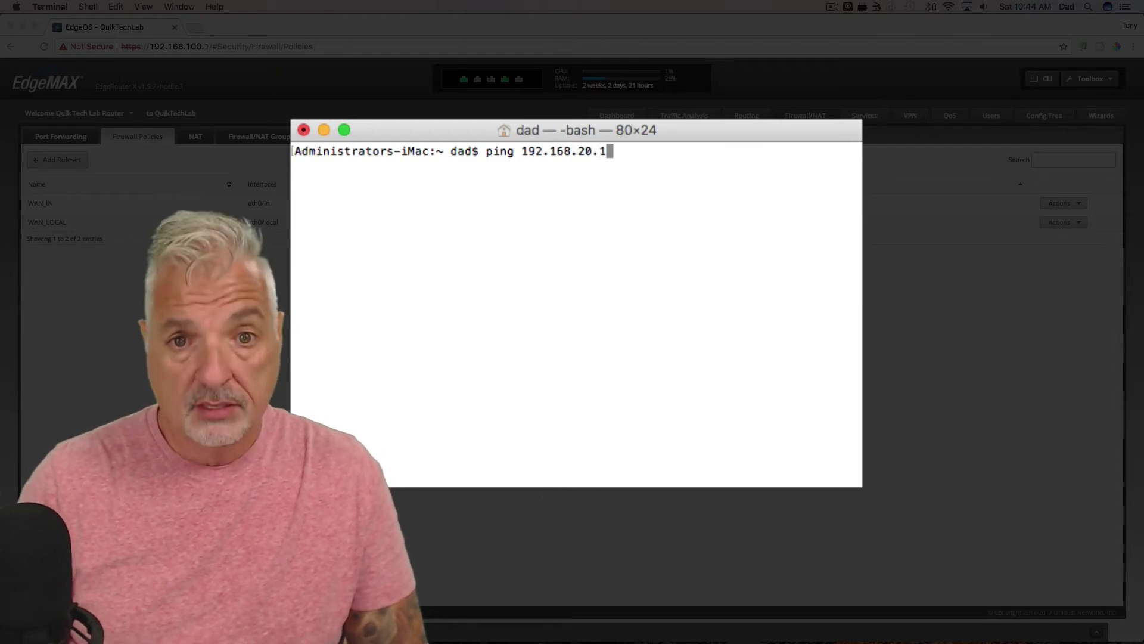
key("Return")
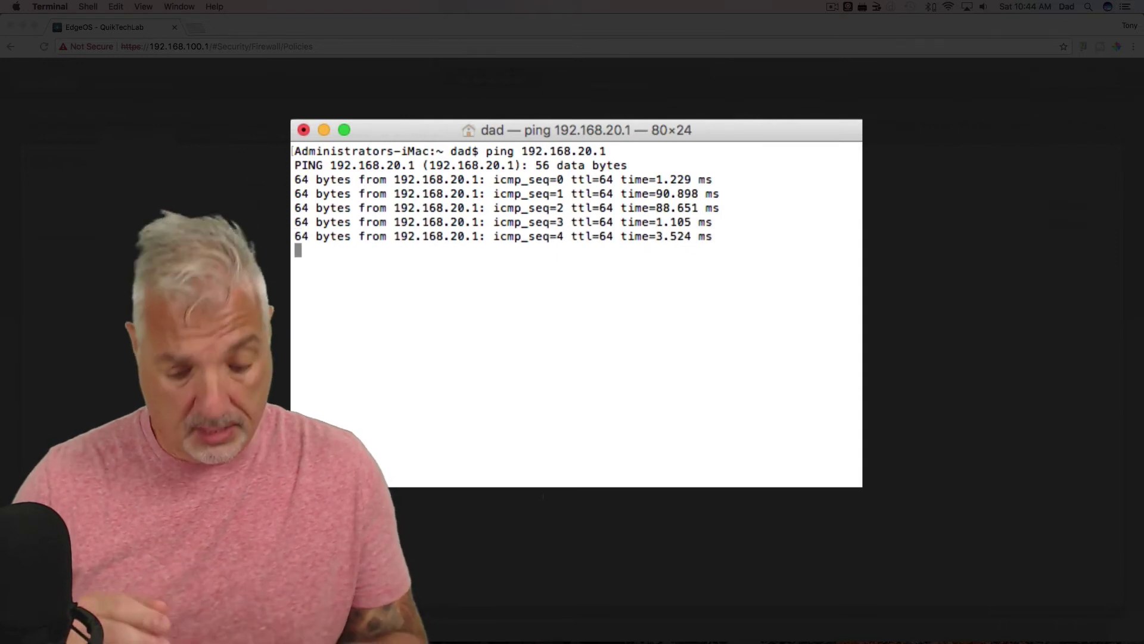
key("ctrl+z")
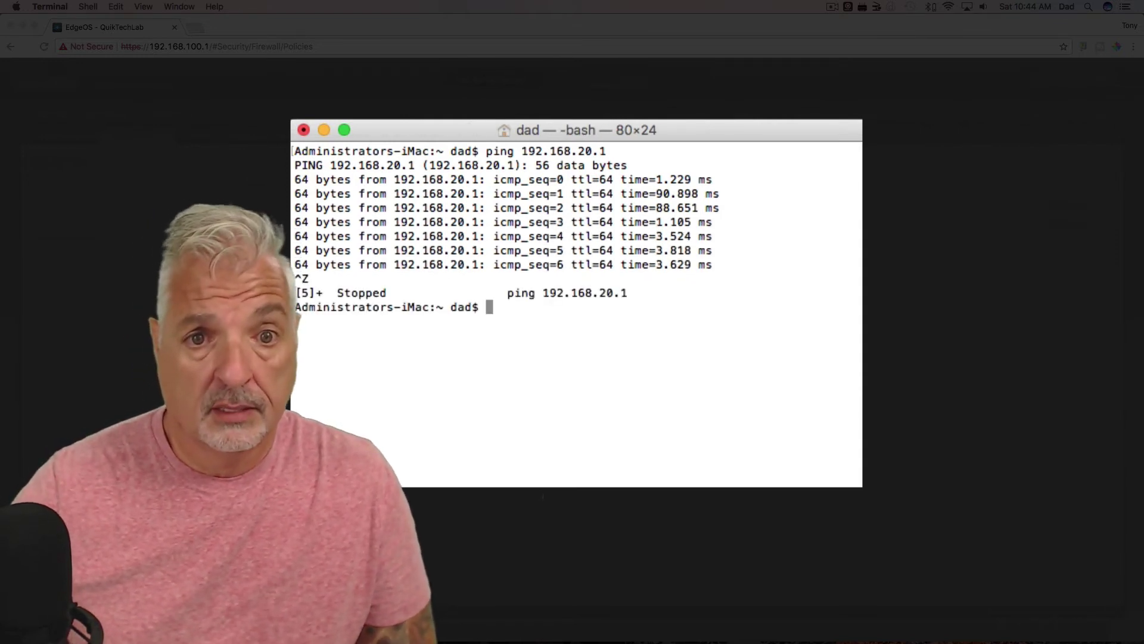
left_click(323, 130)
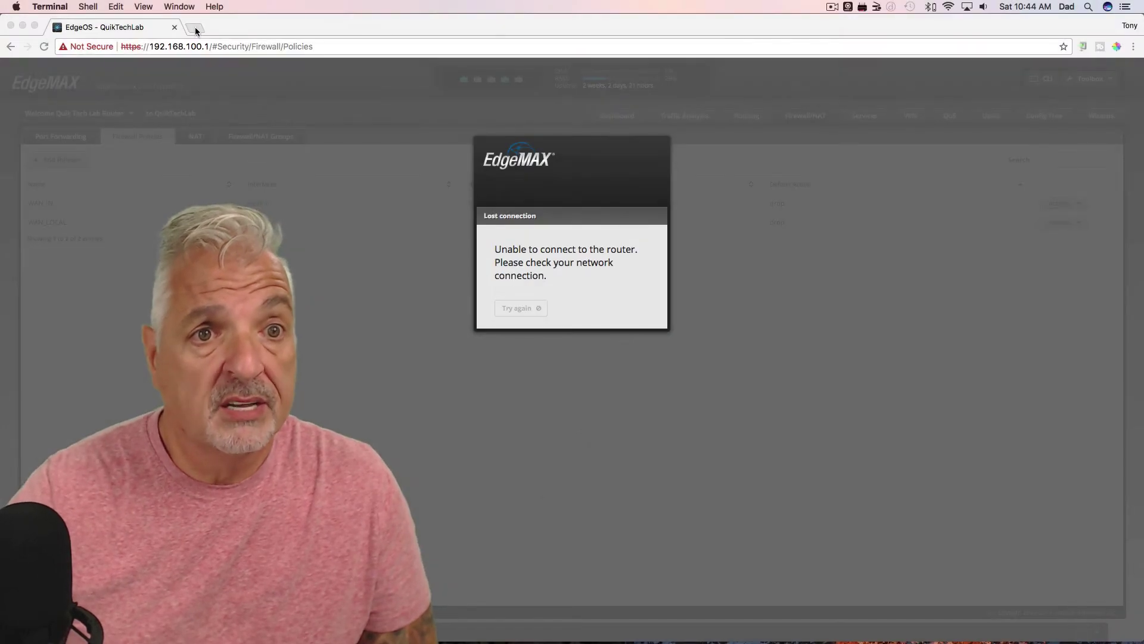
Load 192.168.20.1 in a new Chrome tab to test router access from the guest network, and close that tab.
left_click(195, 28)
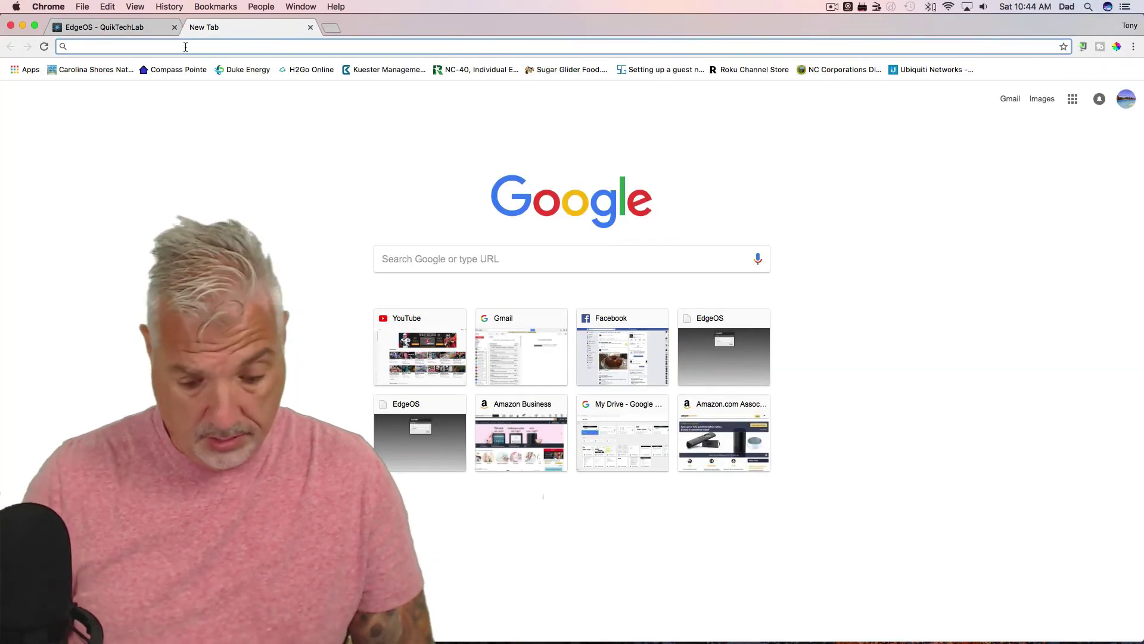
type("192")
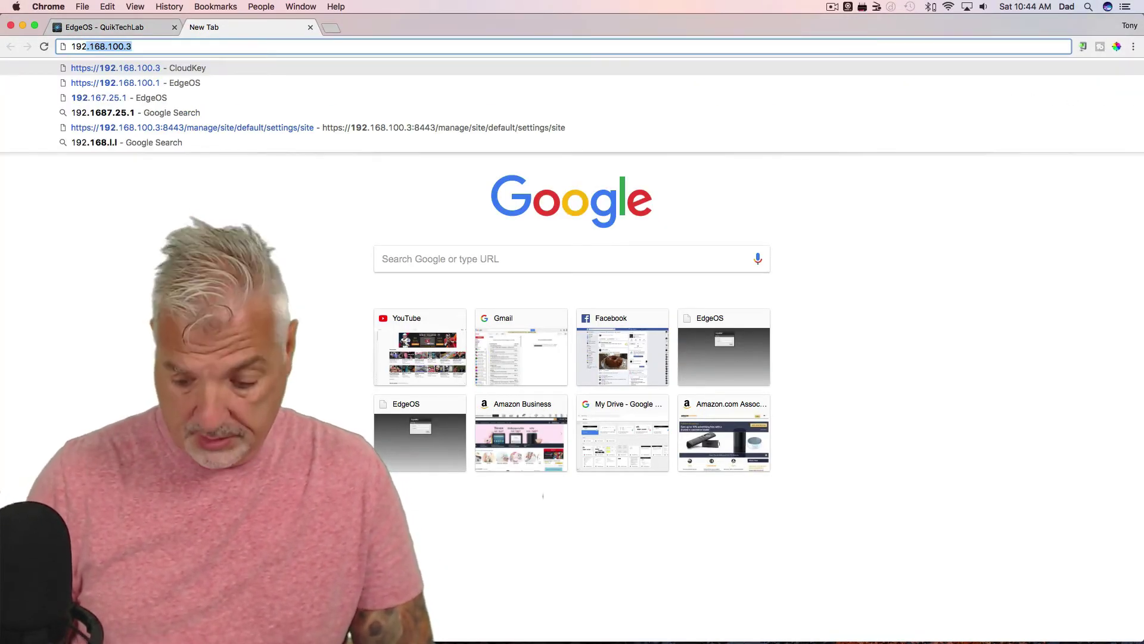
type(".168.")
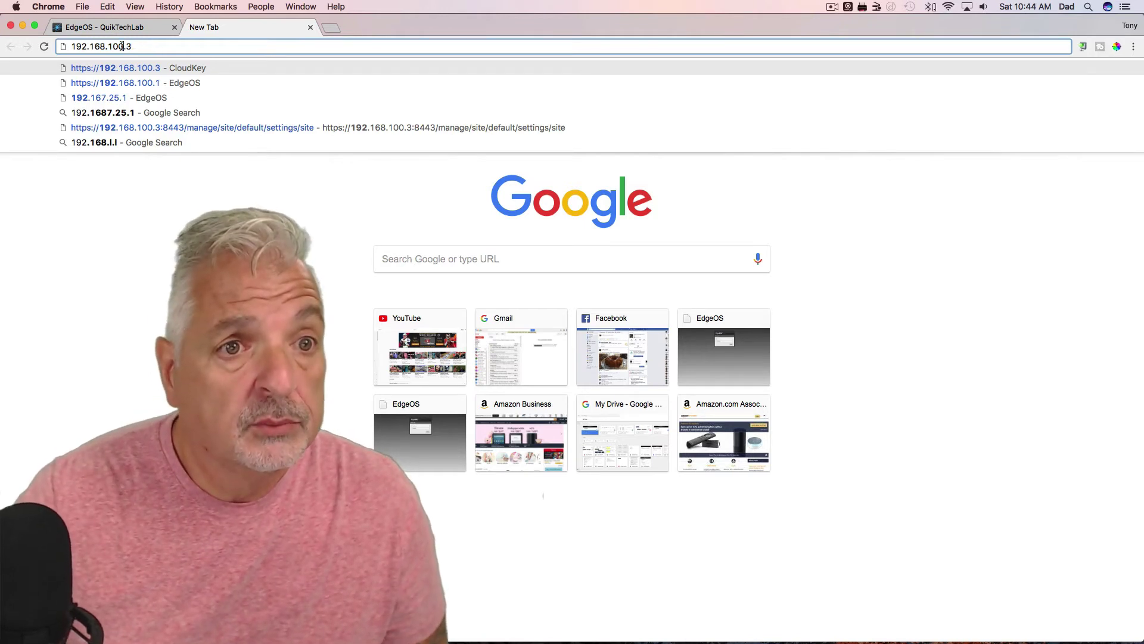
type("20.1")
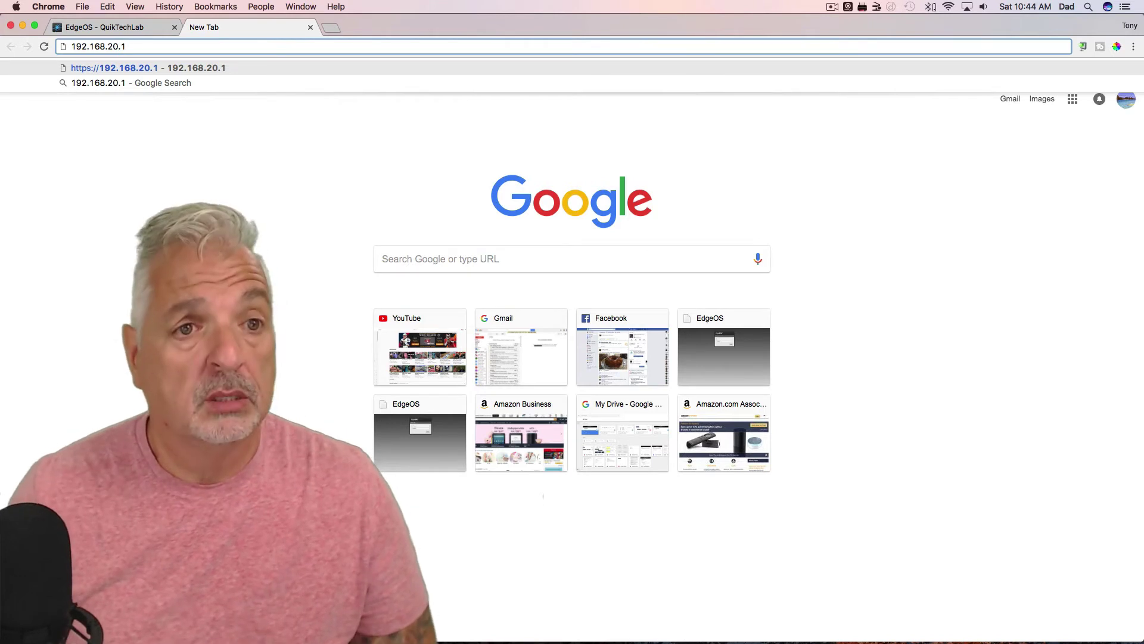
key("Return")
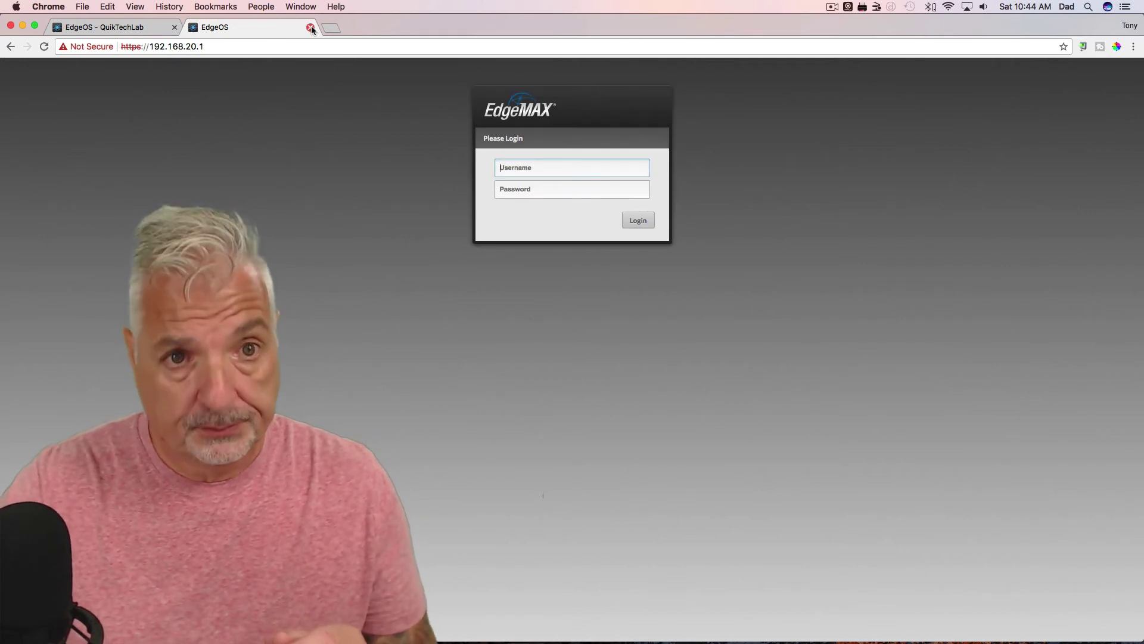
left_click(311, 27)
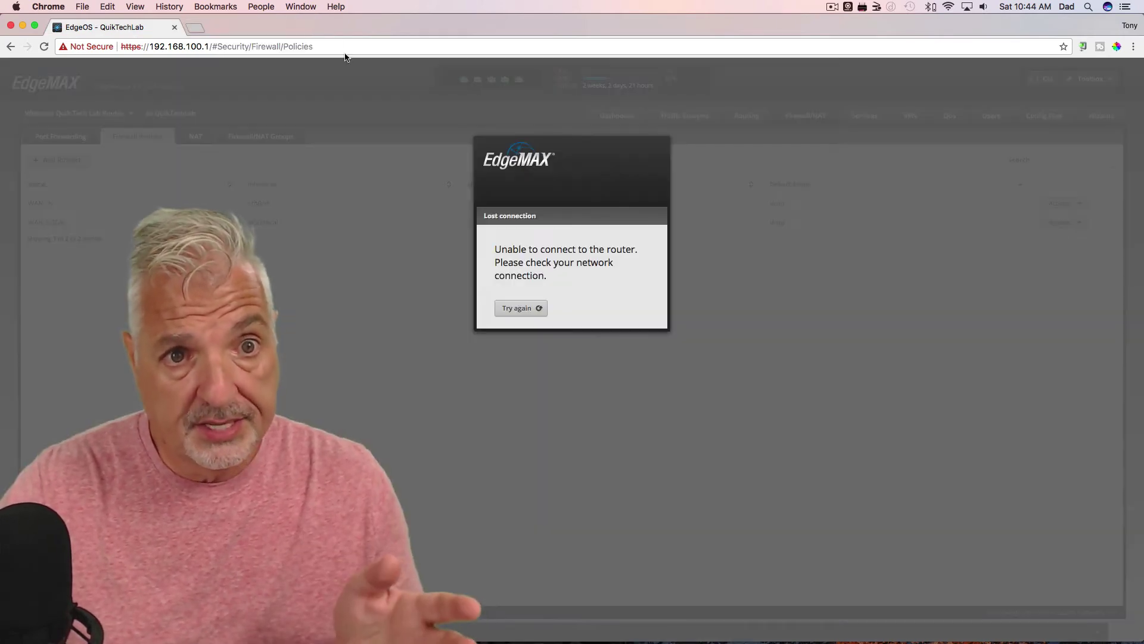
Reconnect the computer to QuikTech Lab WiFi and restore the EdgeOS connection to the router.
left_click(948, 6)
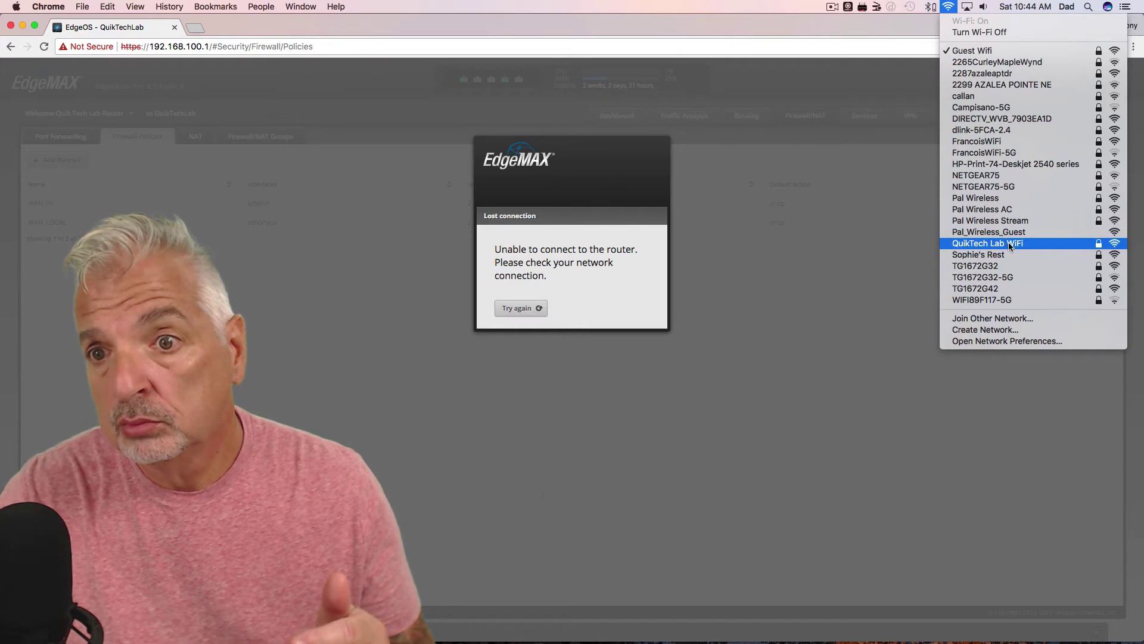
left_click(1011, 243)
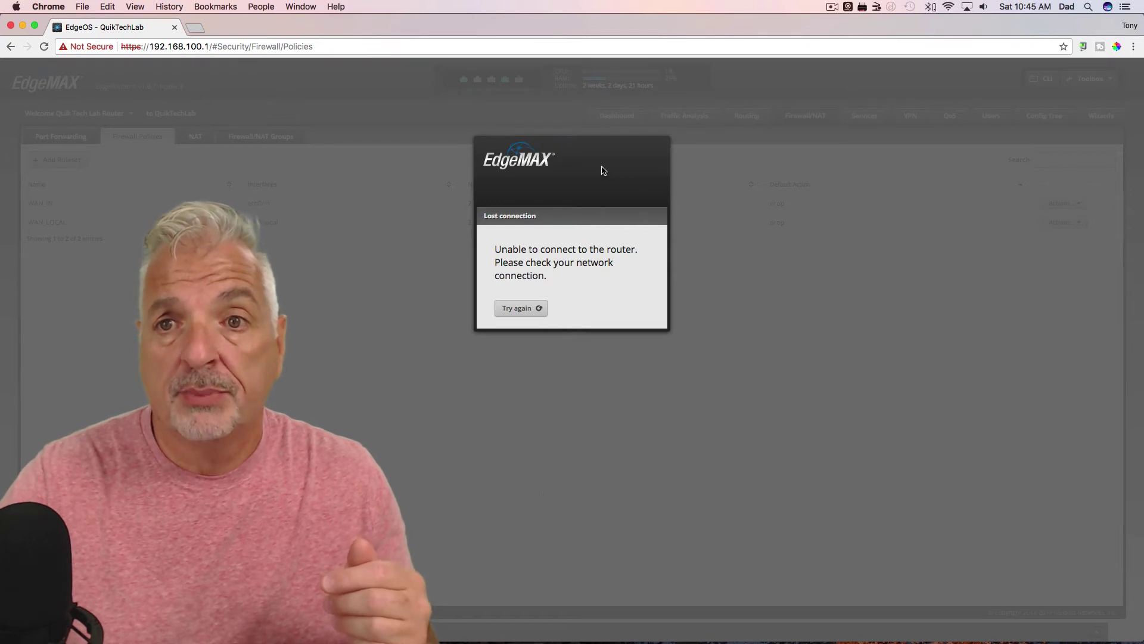
left_click(521, 309)
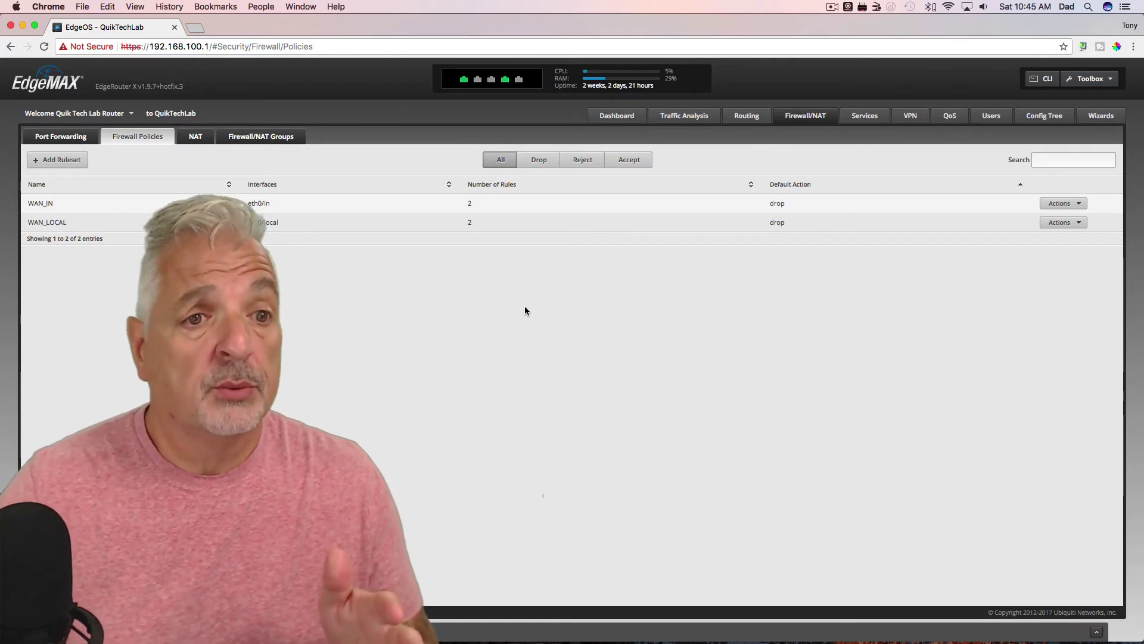
Create a firewall ruleset named Guest_Local with the description Guest Local and the default action Drop.
left_click(53, 160)
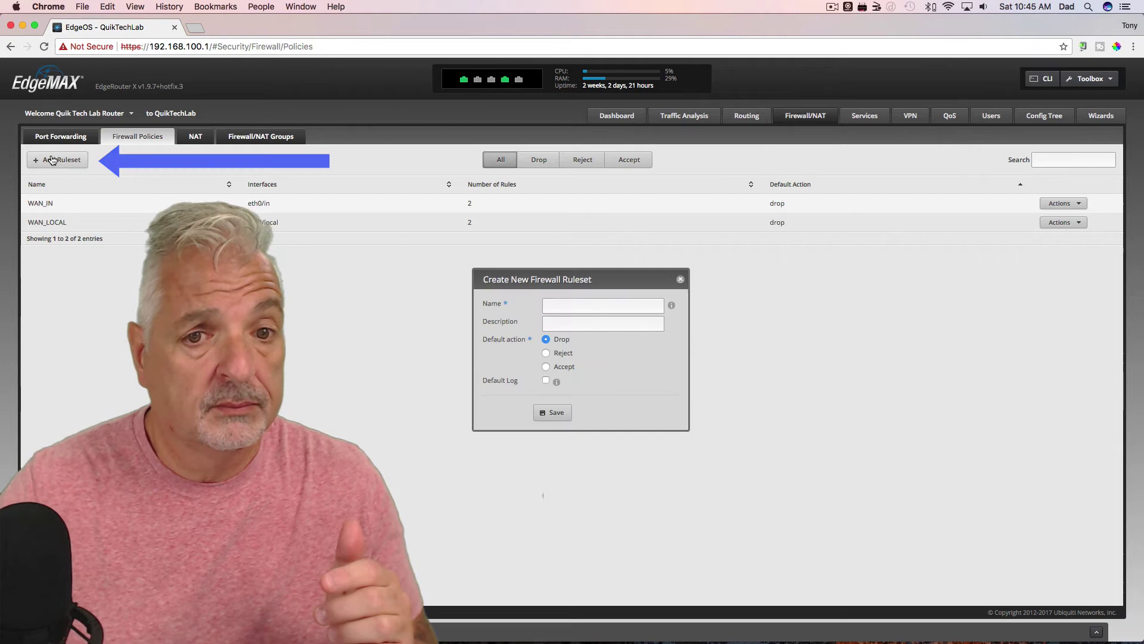
left_click(575, 305)
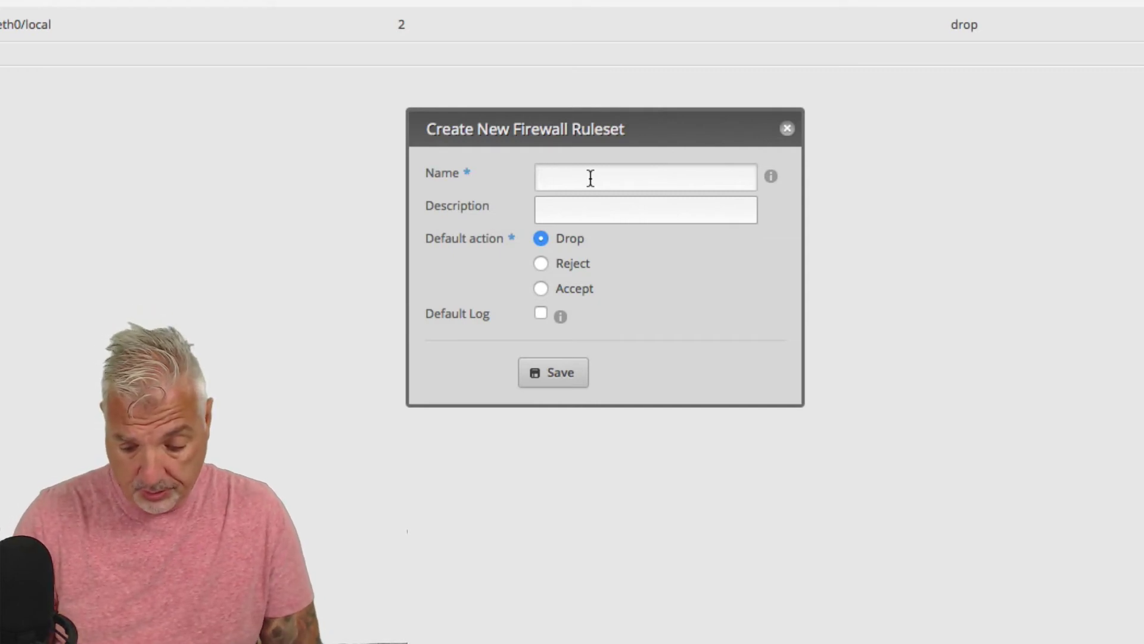
type("Guest")
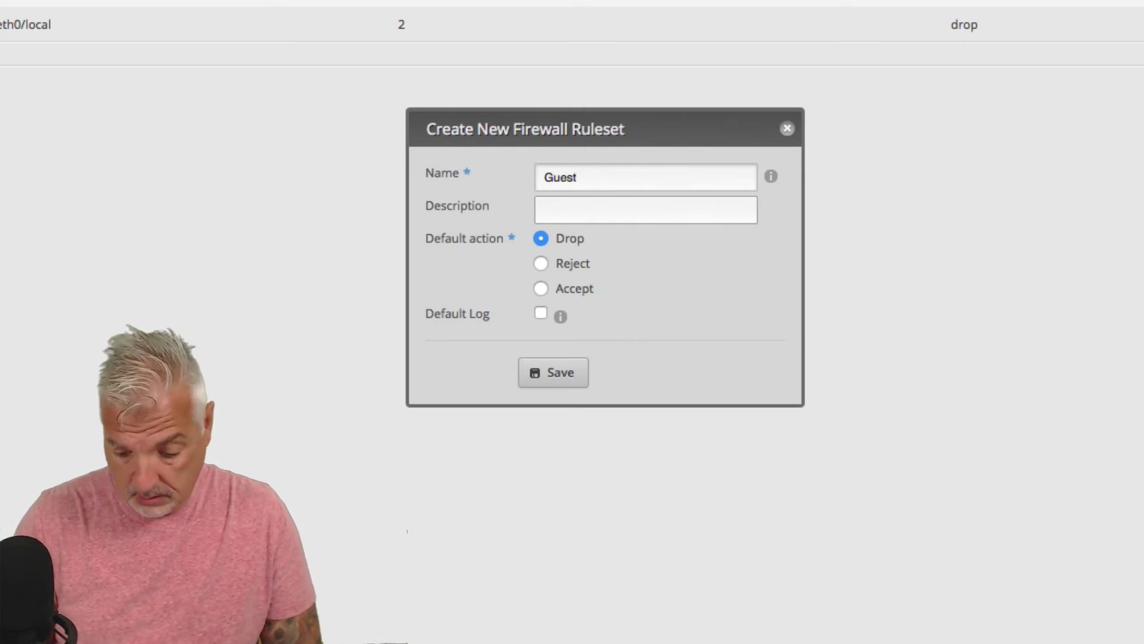
type("_Local")
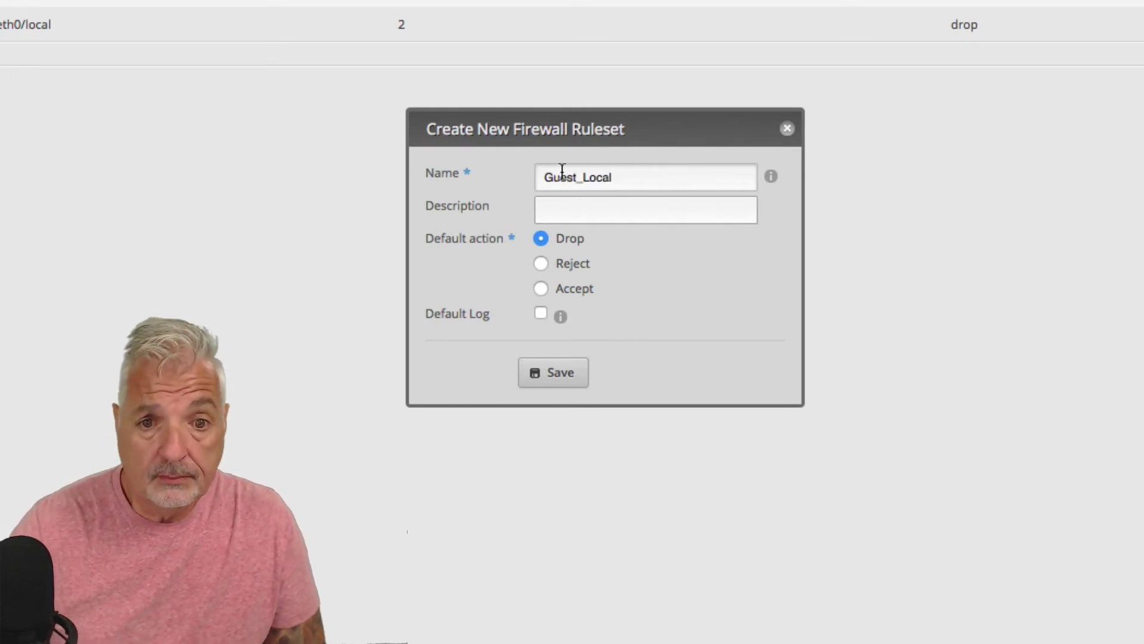
left_click(590, 213)
type("G")
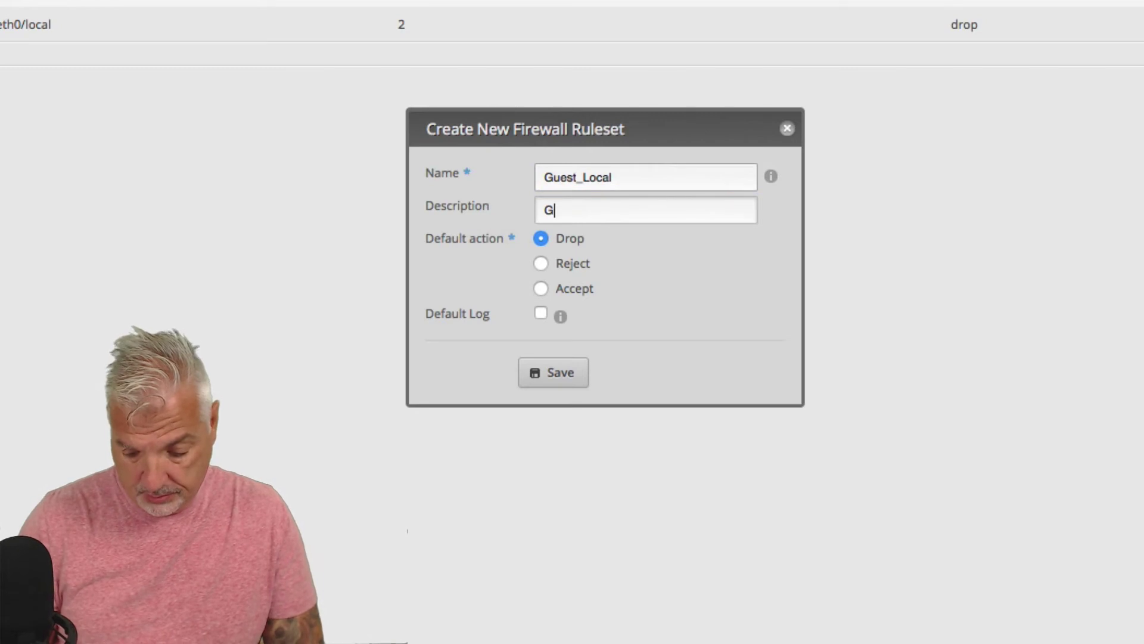
type("uest Local")
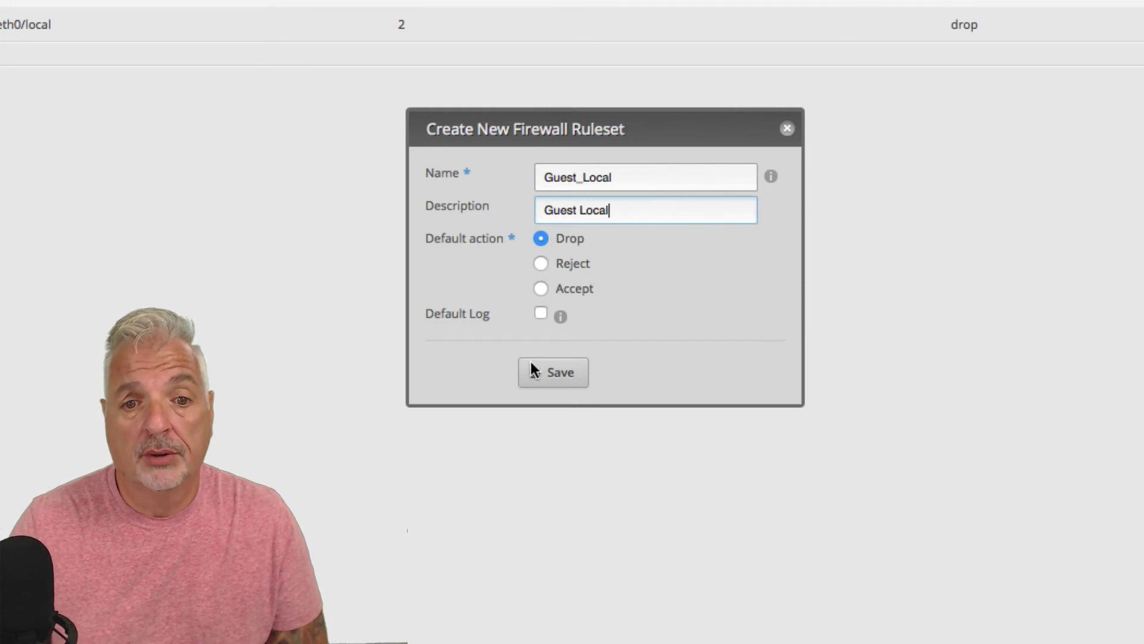
left_click(558, 383)
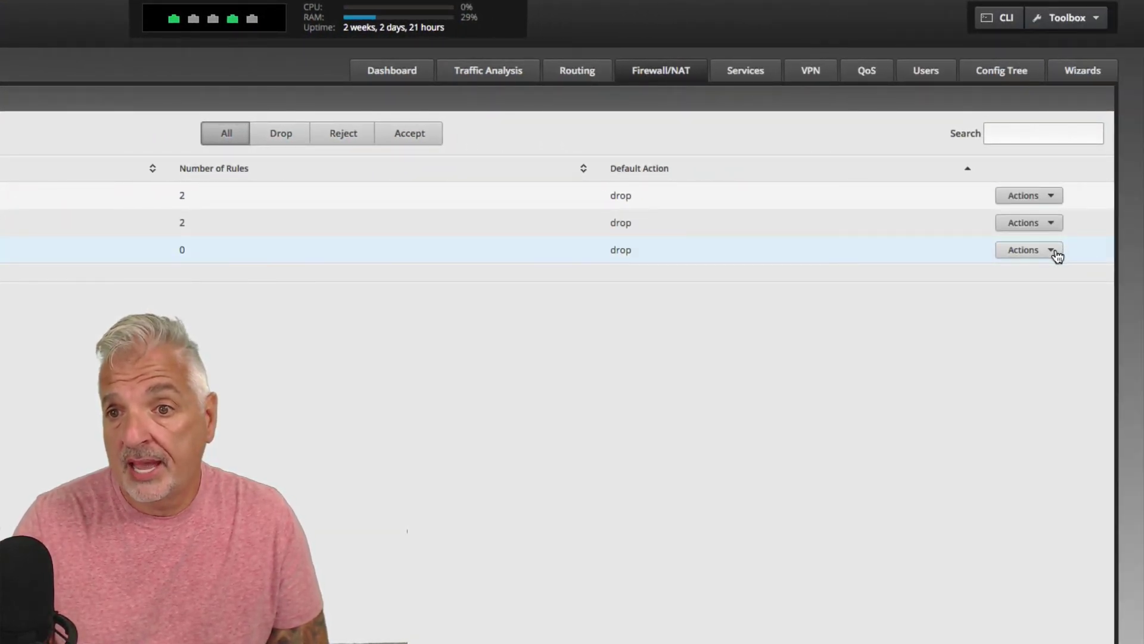
Assign the Guest_Local ruleset to interface switch0.20 in the local direction and save the ruleset.
left_click(1131, 252)
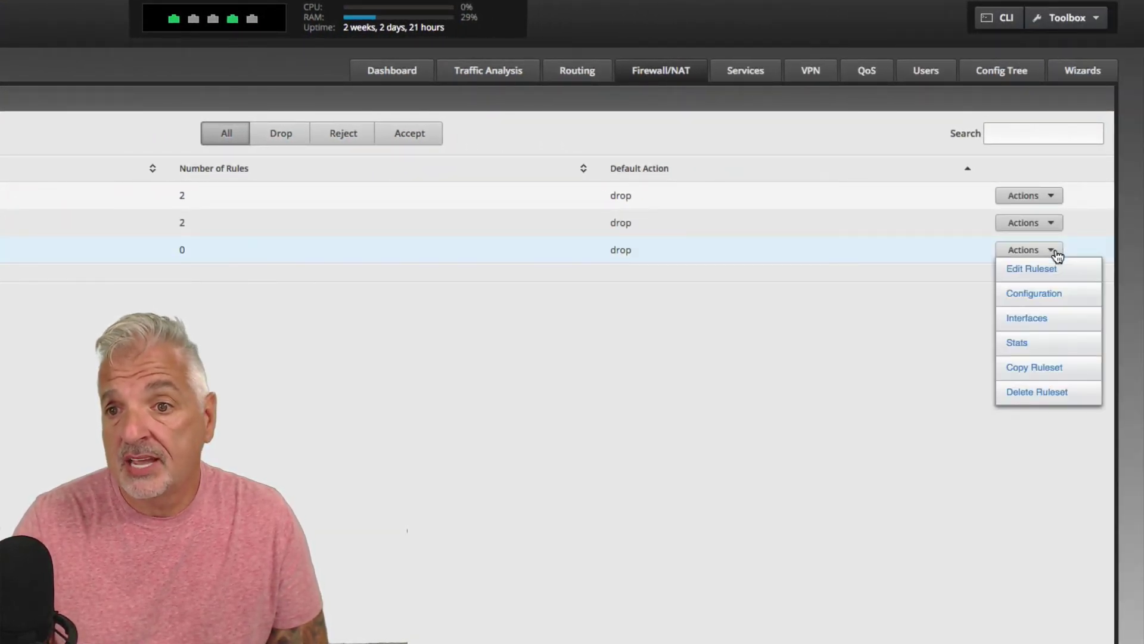
left_click(1027, 319)
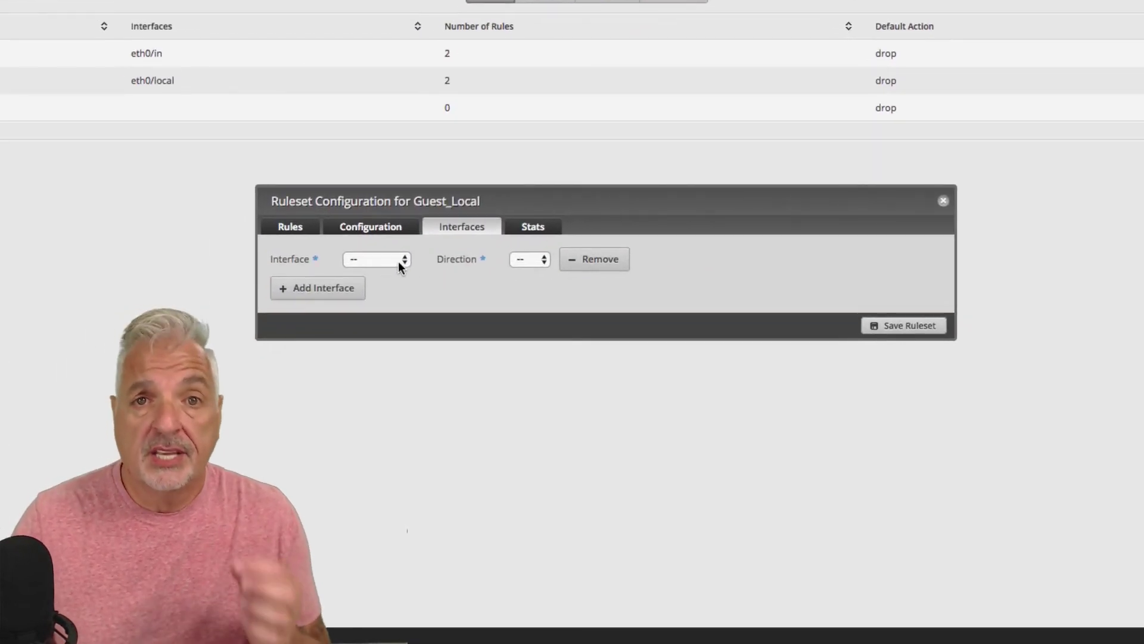
left_click(399, 263)
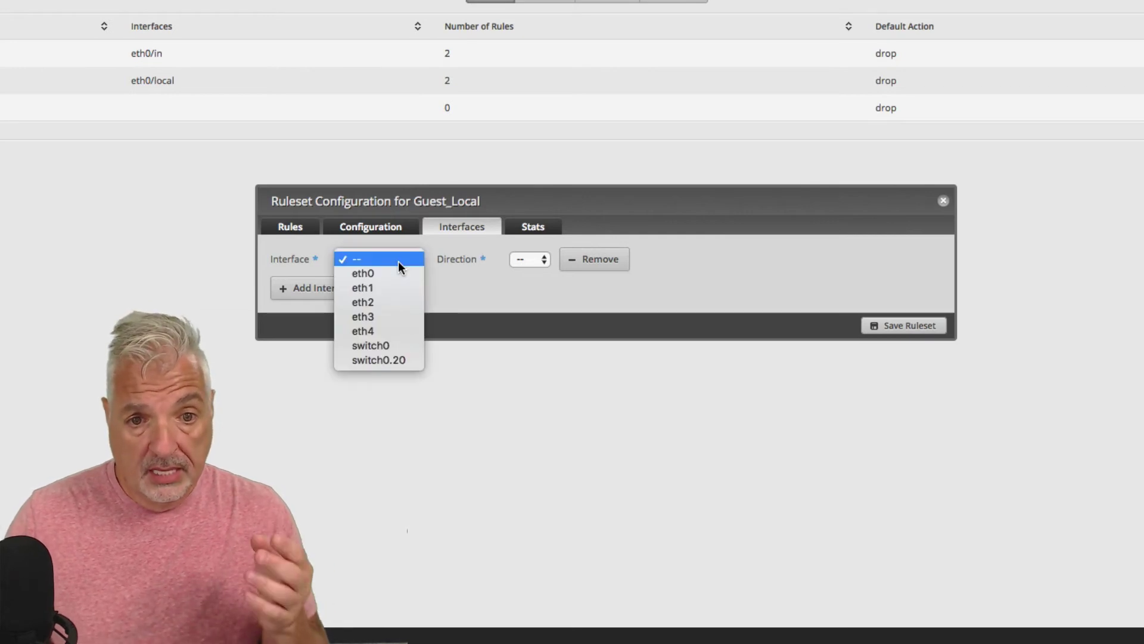
left_click(385, 361)
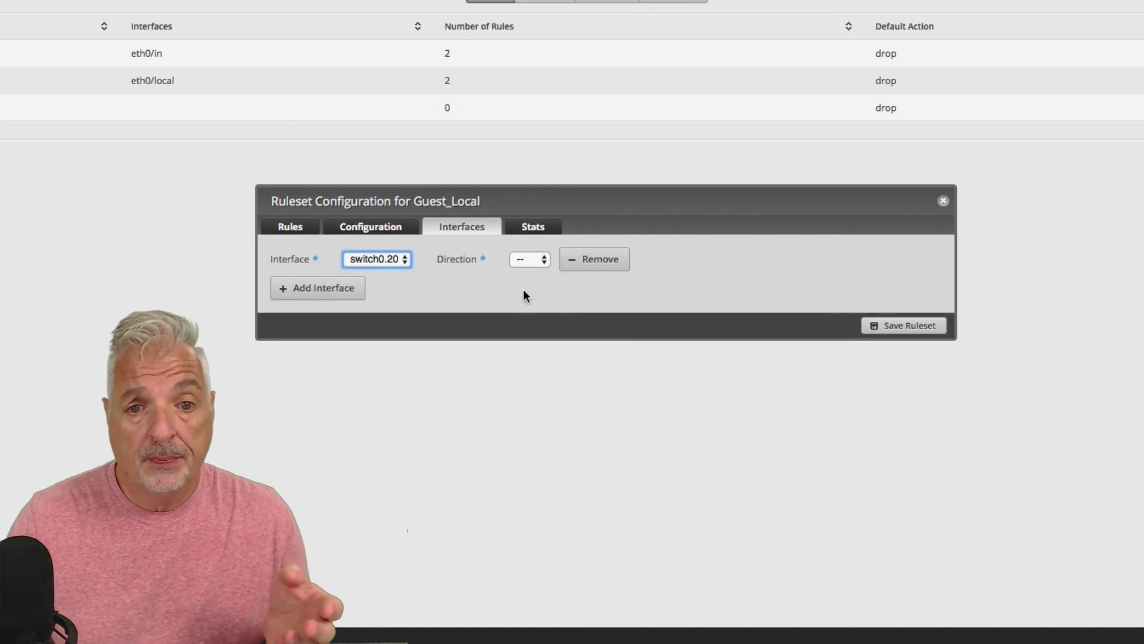
left_click(540, 258)
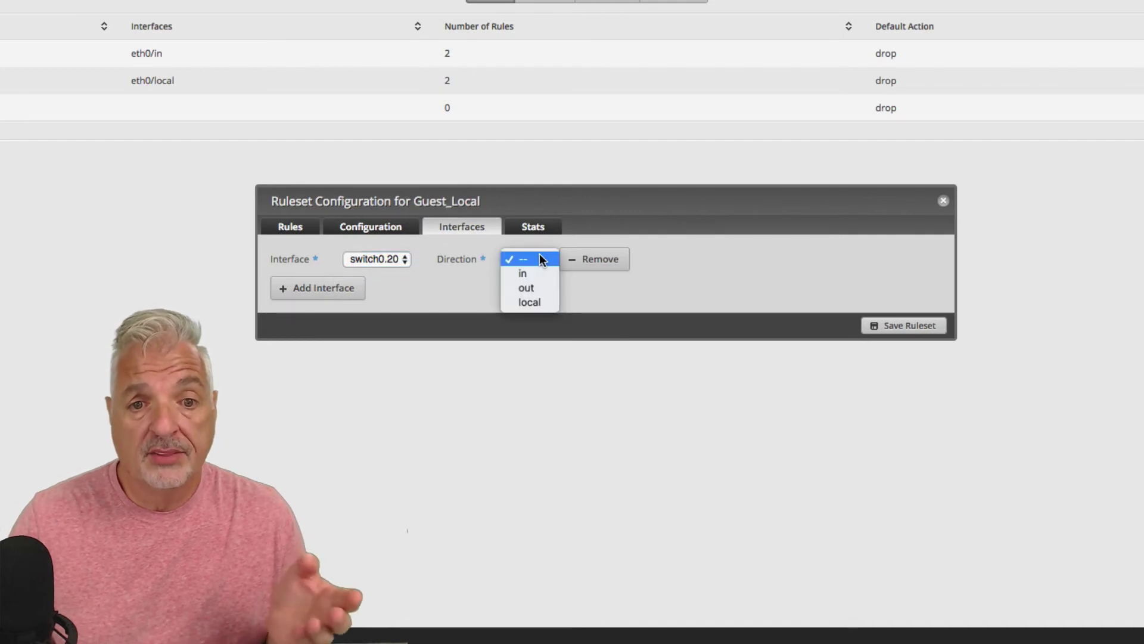
left_click(528, 302)
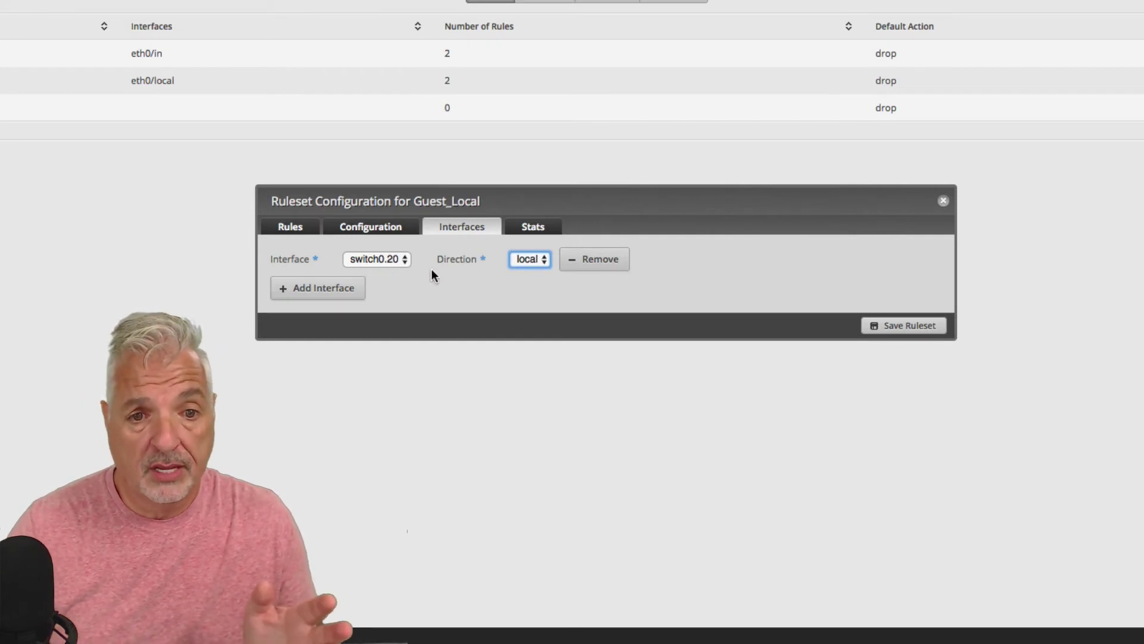
left_click(907, 326)
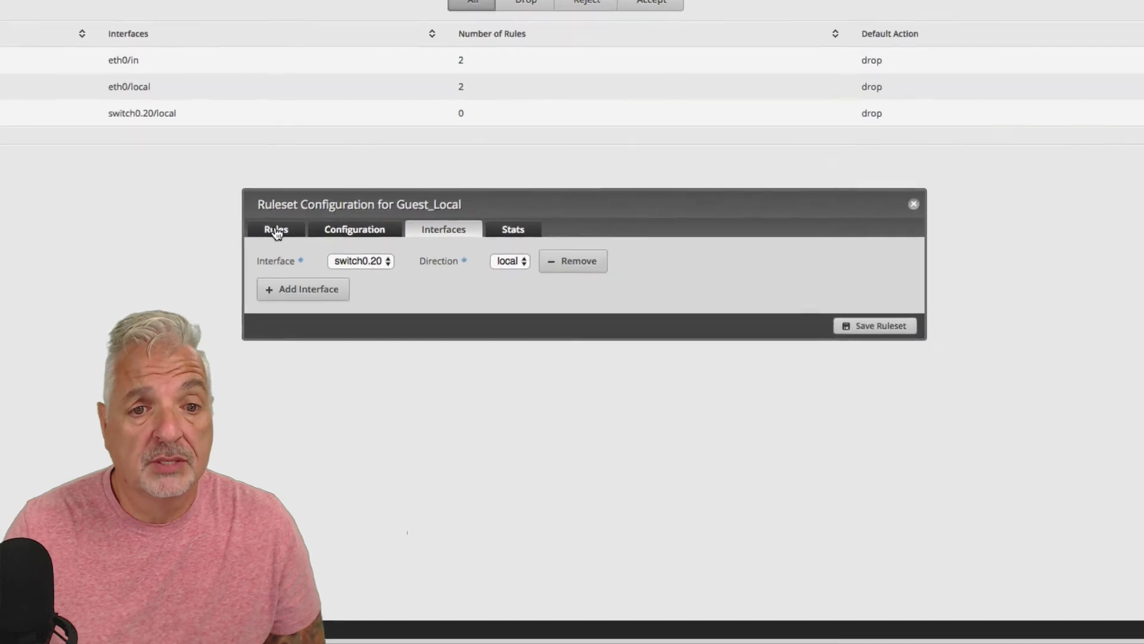
Add an enabled rule described as Allow DHCP to Guest_Local, accepting UDP traffic to destination port 67, and save it.
left_click(357, 326)
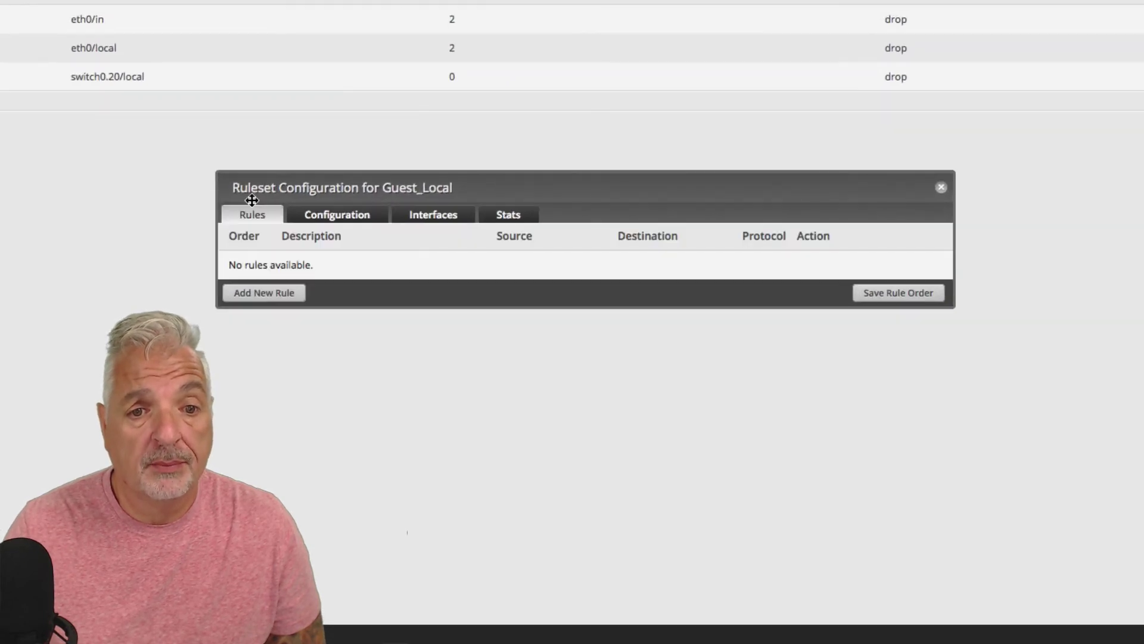
left_click(259, 293)
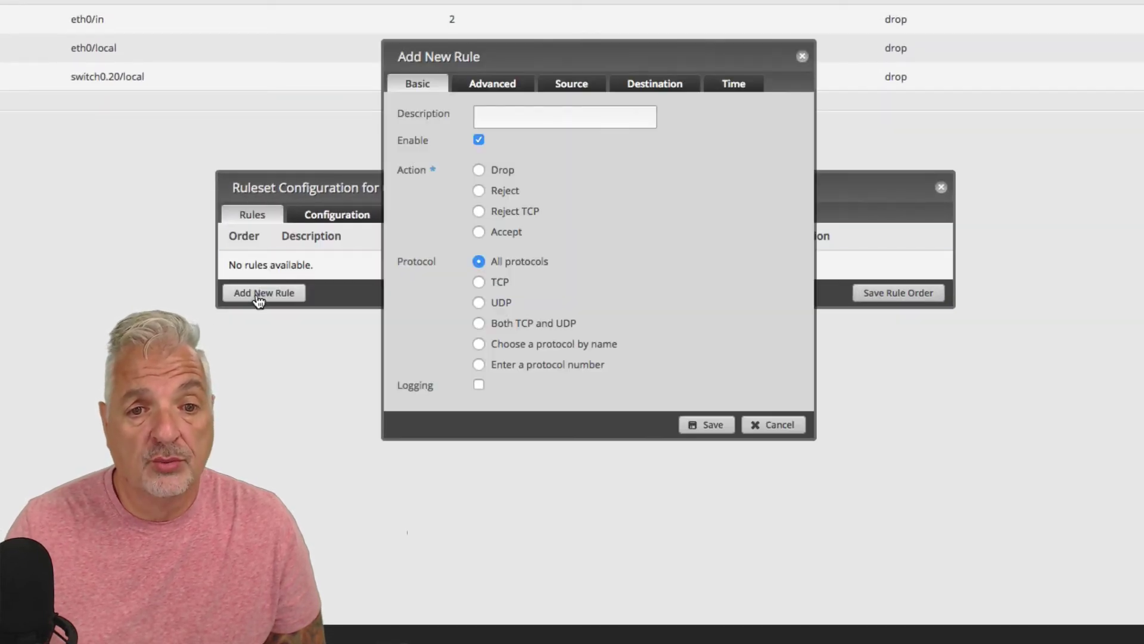
left_click(503, 115)
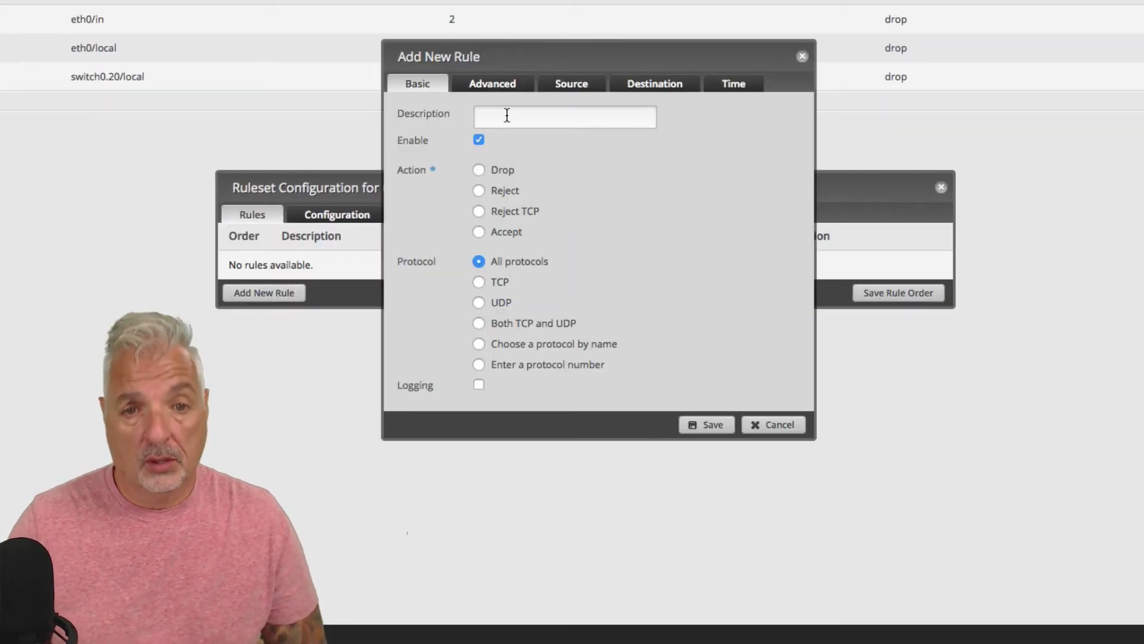
type("All")
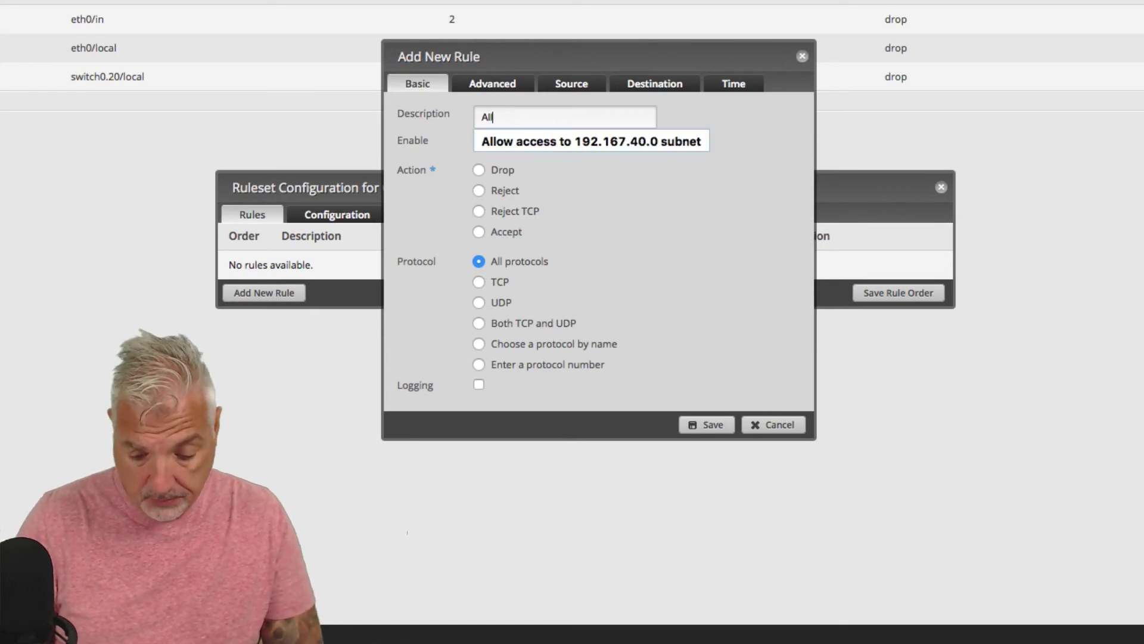
type("ow DC")
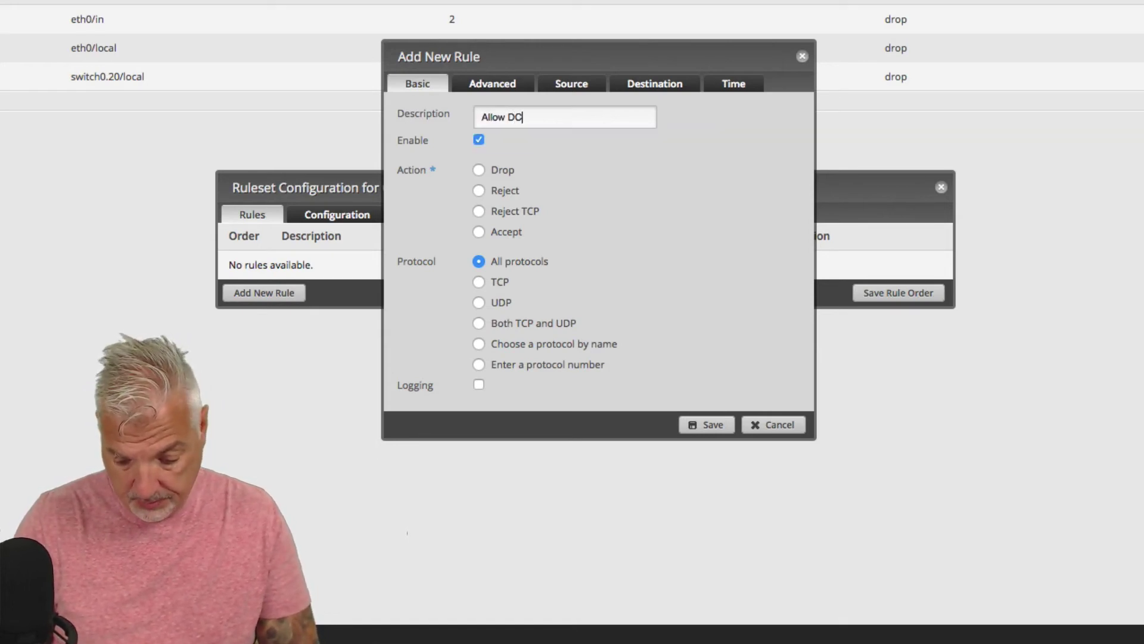
key("BackSpace")
type("HCP")
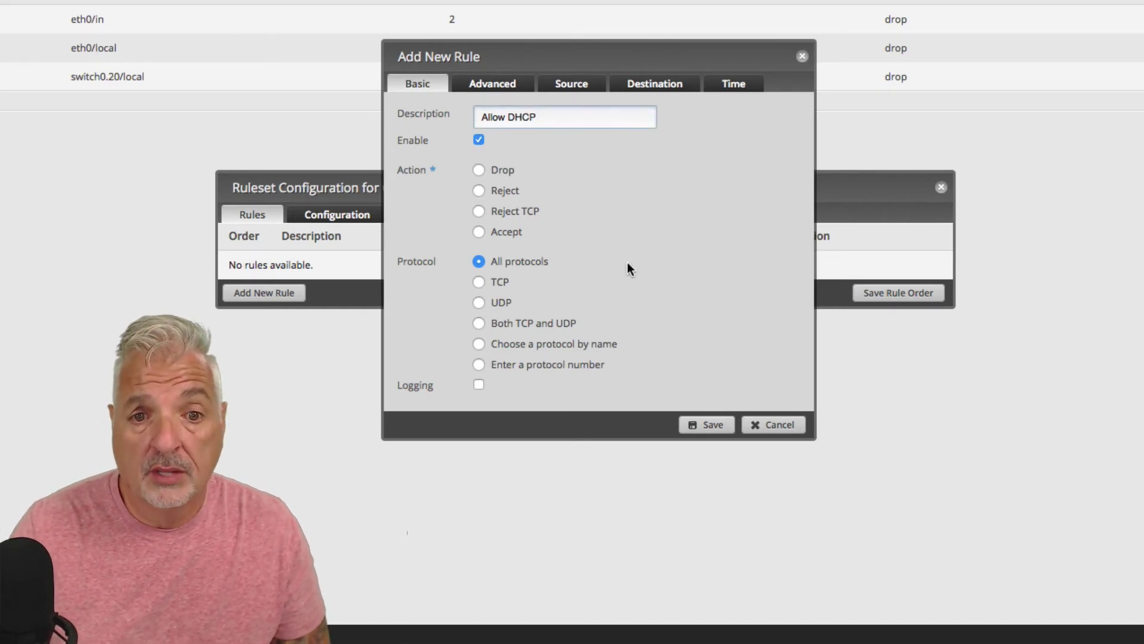
left_click(479, 233)
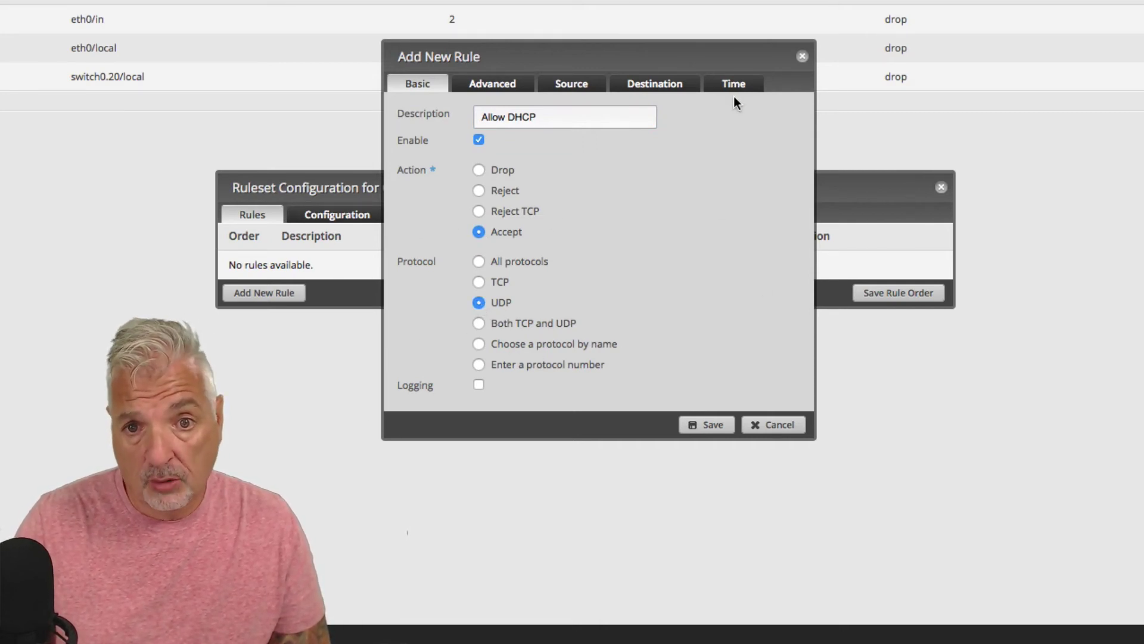
left_click(647, 83)
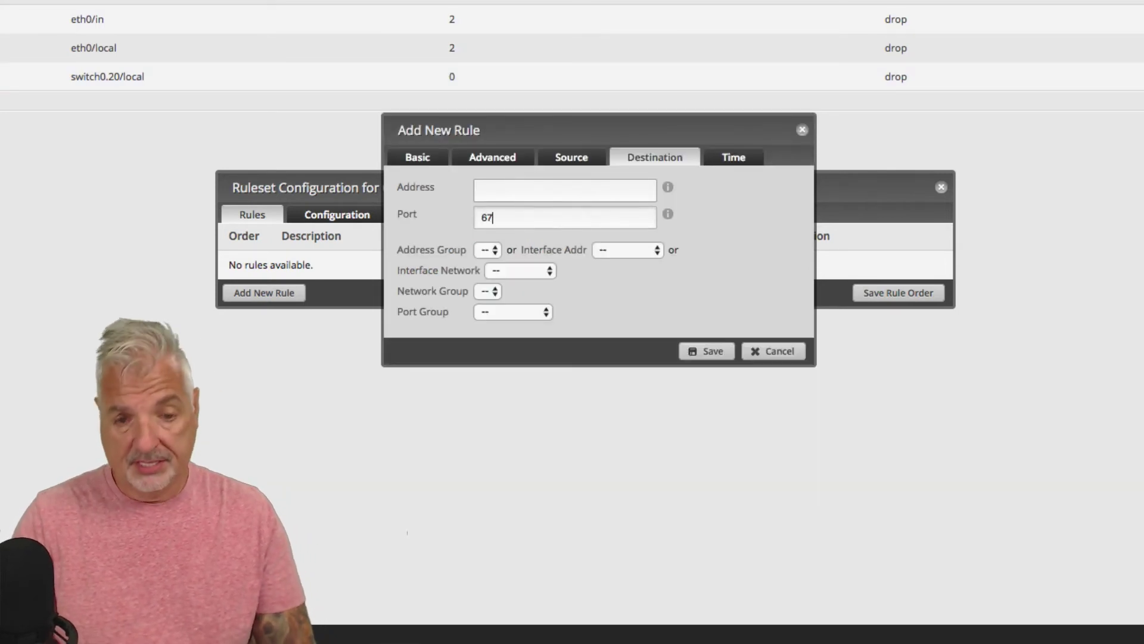
left_click(709, 350)
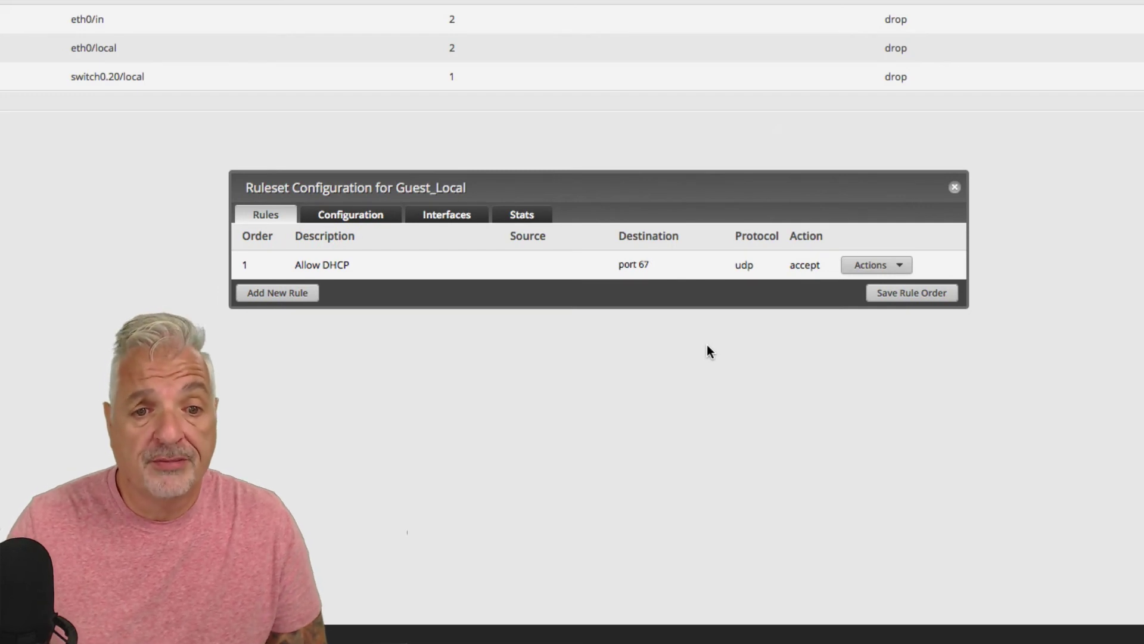
Start a second Guest_Local rule with the description Allow DNS, the action Accept and the protocol UDP.
left_click(272, 295)
left_click(487, 116)
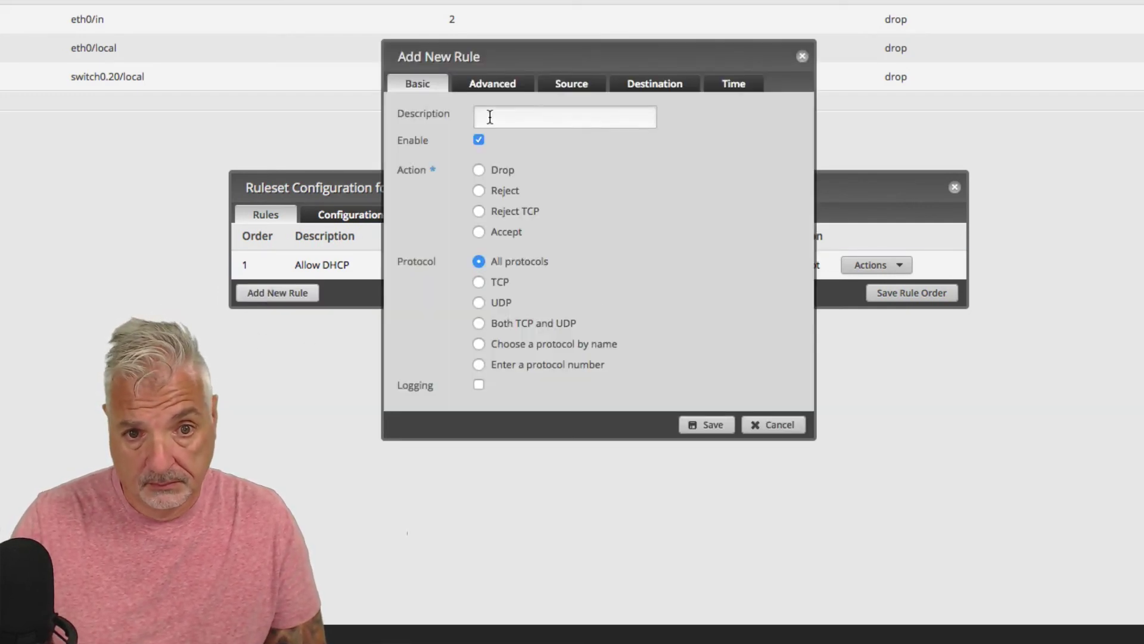
type("Allo")
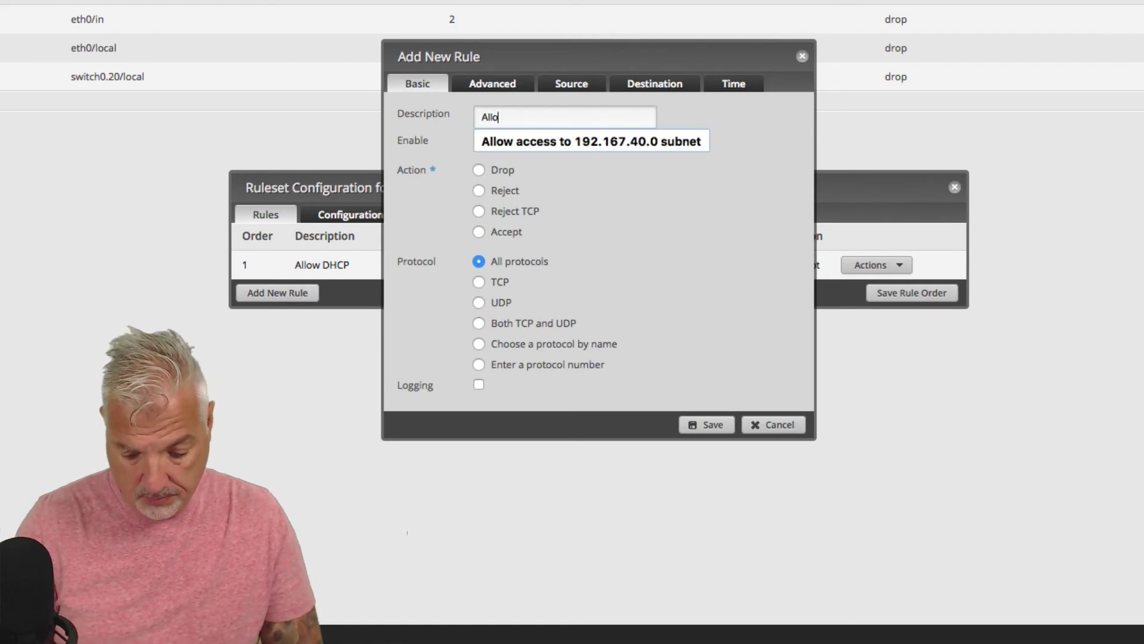
type("w DB")
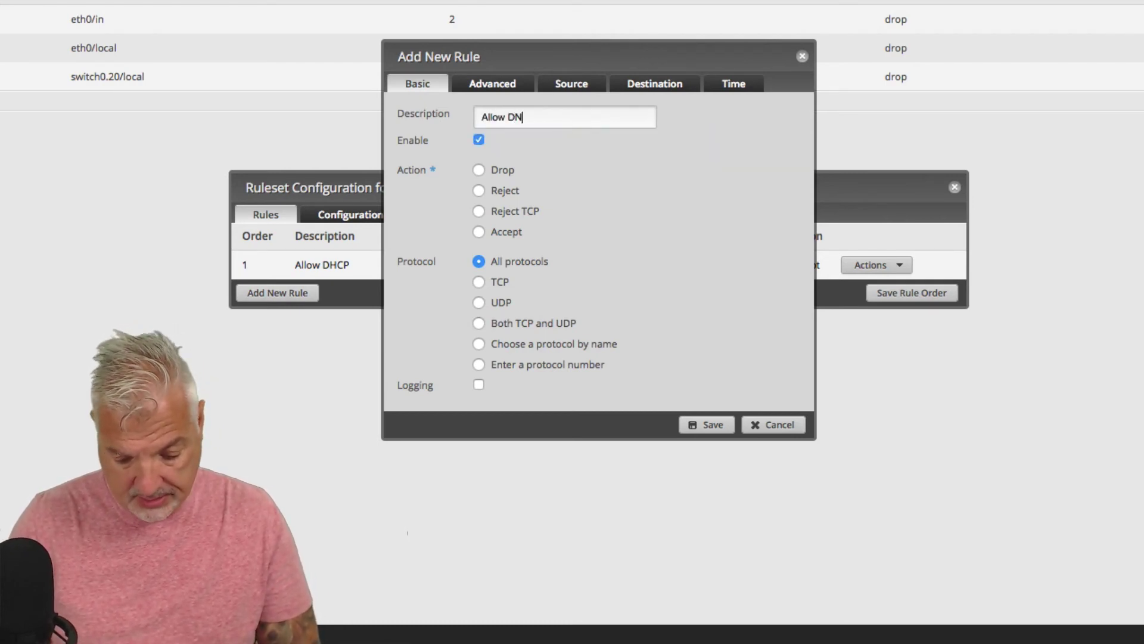
left_click(479, 234)
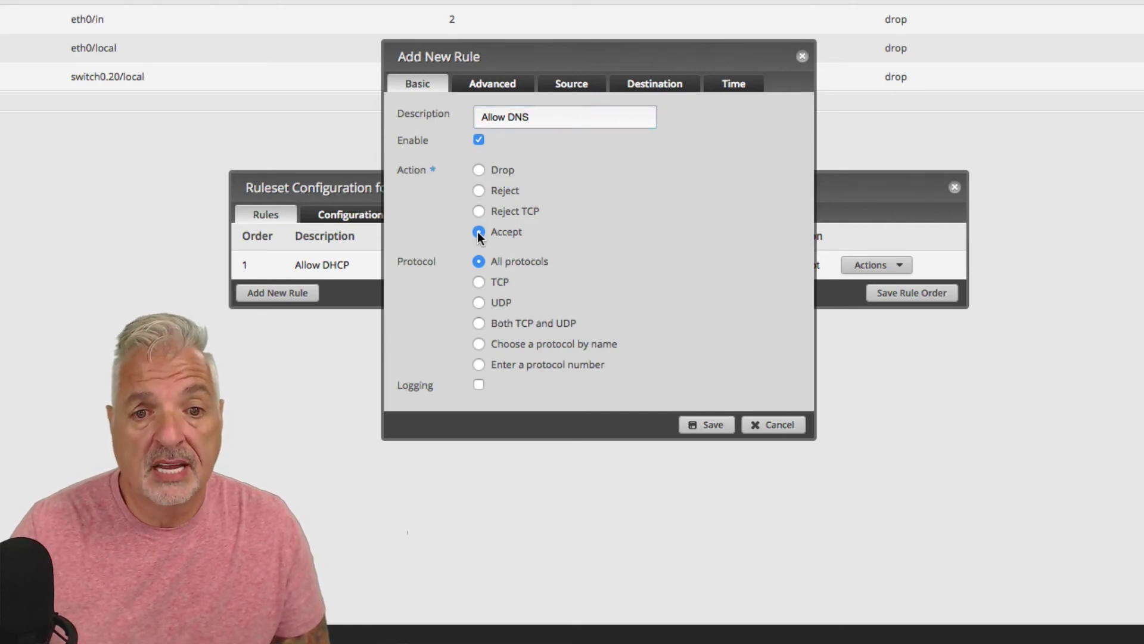
left_click(478, 303)
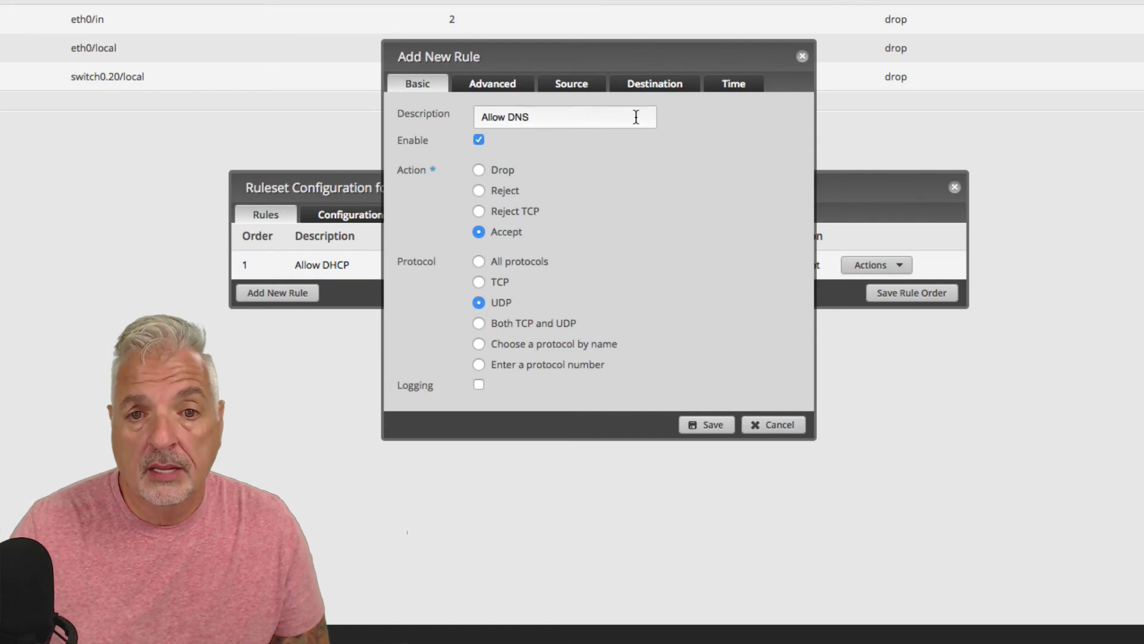
Save the Allow DNS rule with destination port 53, and save the Guest_Local rule order before closing the ruleset.
left_click(647, 89)
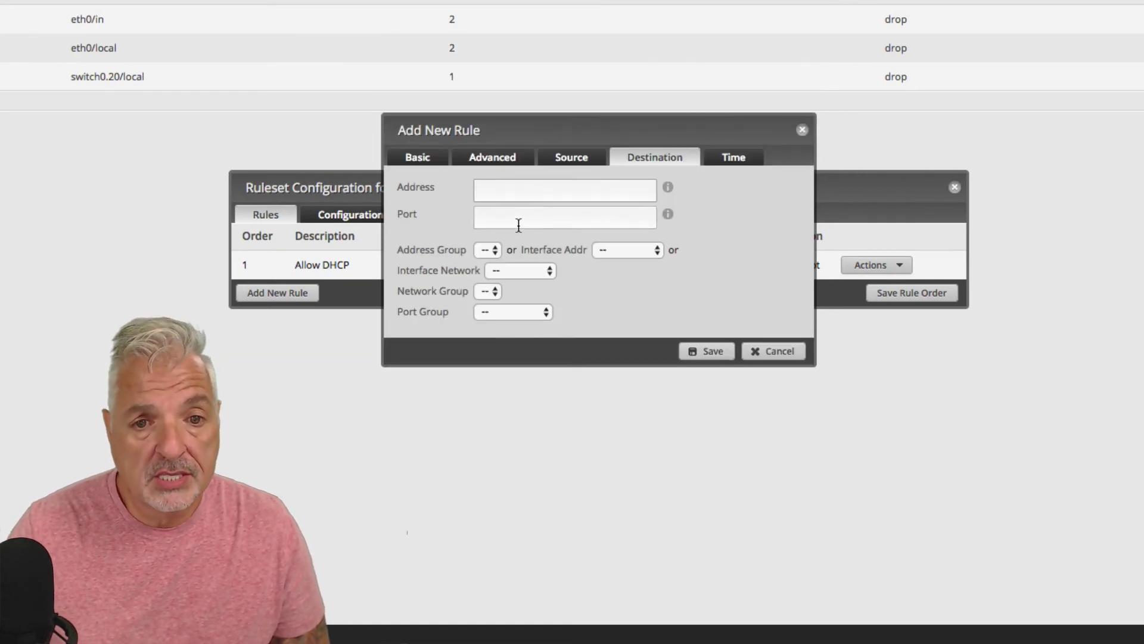
left_click(502, 213)
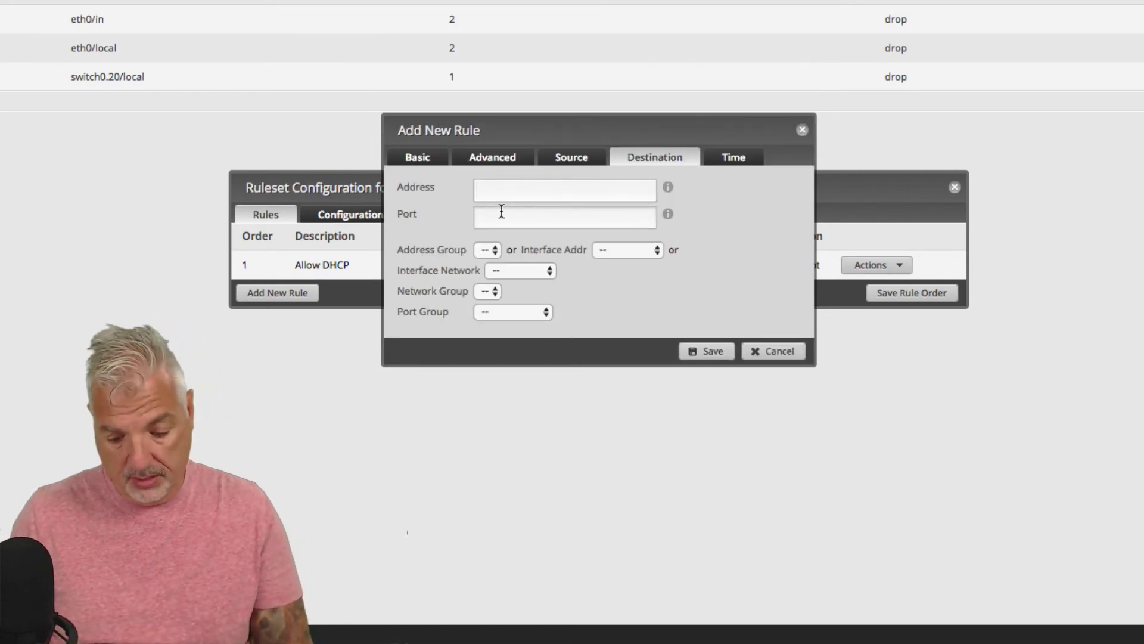
type("53")
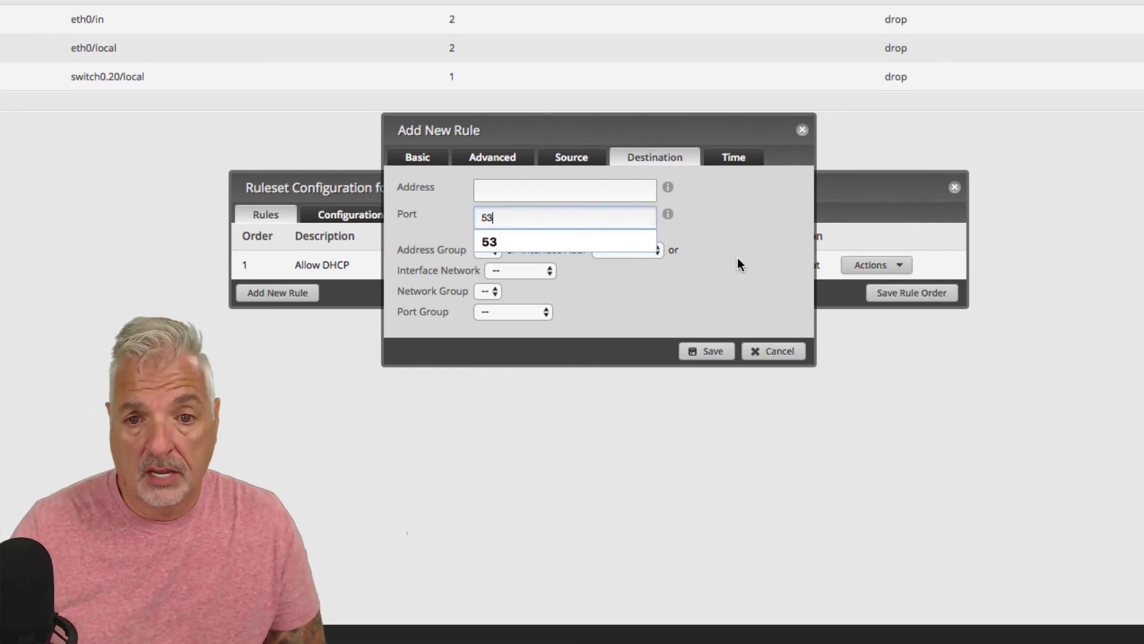
left_click(683, 293)
left_click(703, 354)
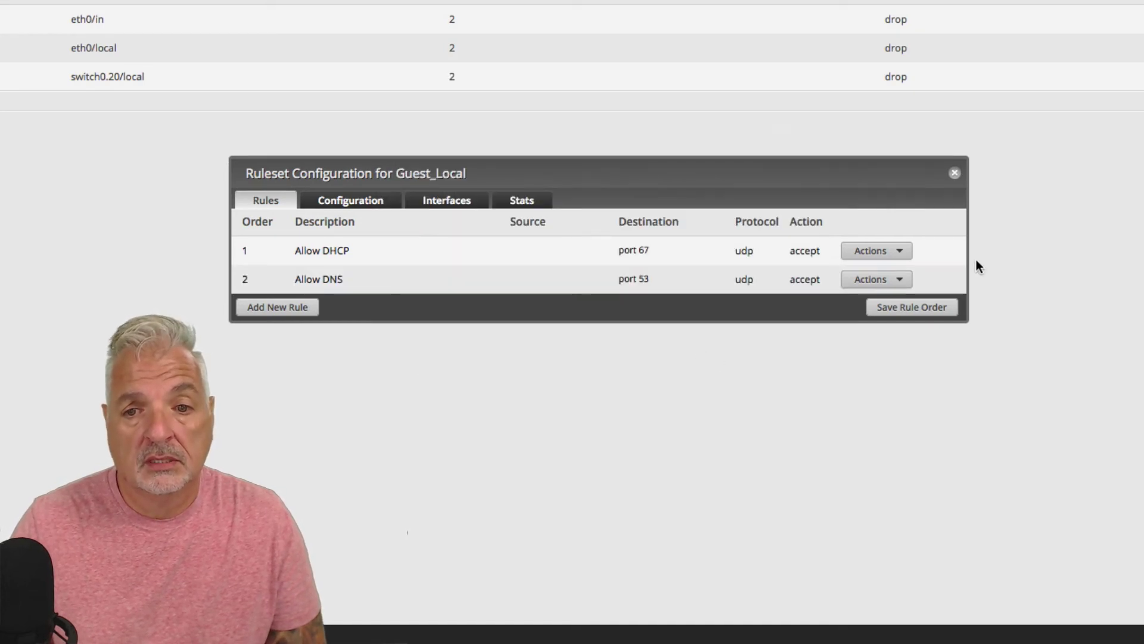
left_click(912, 308)
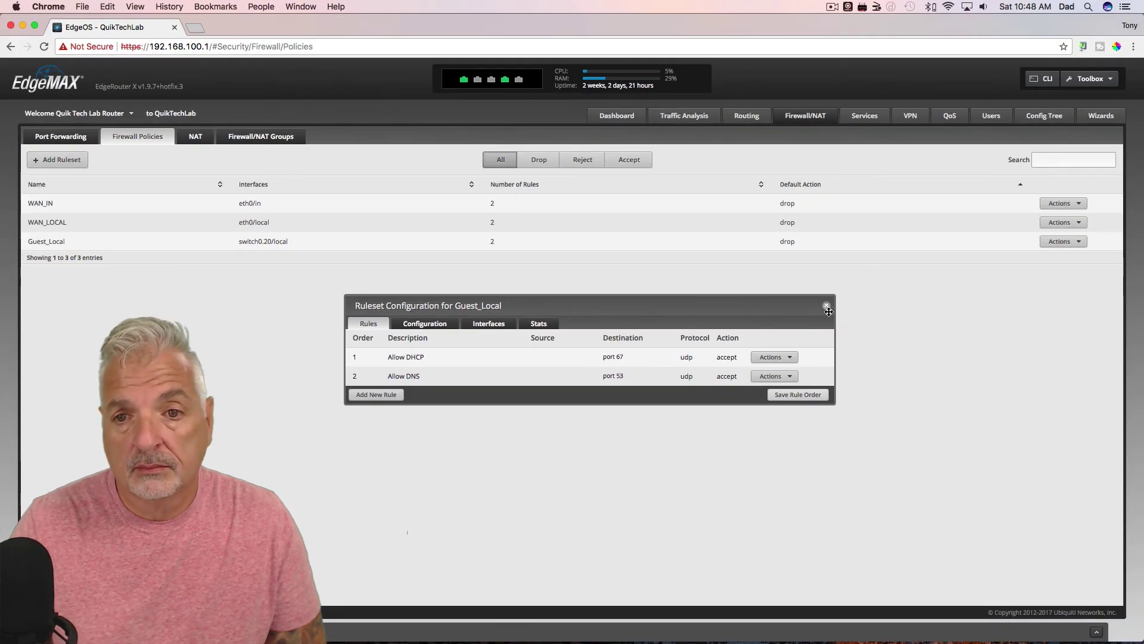
left_click(827, 306)
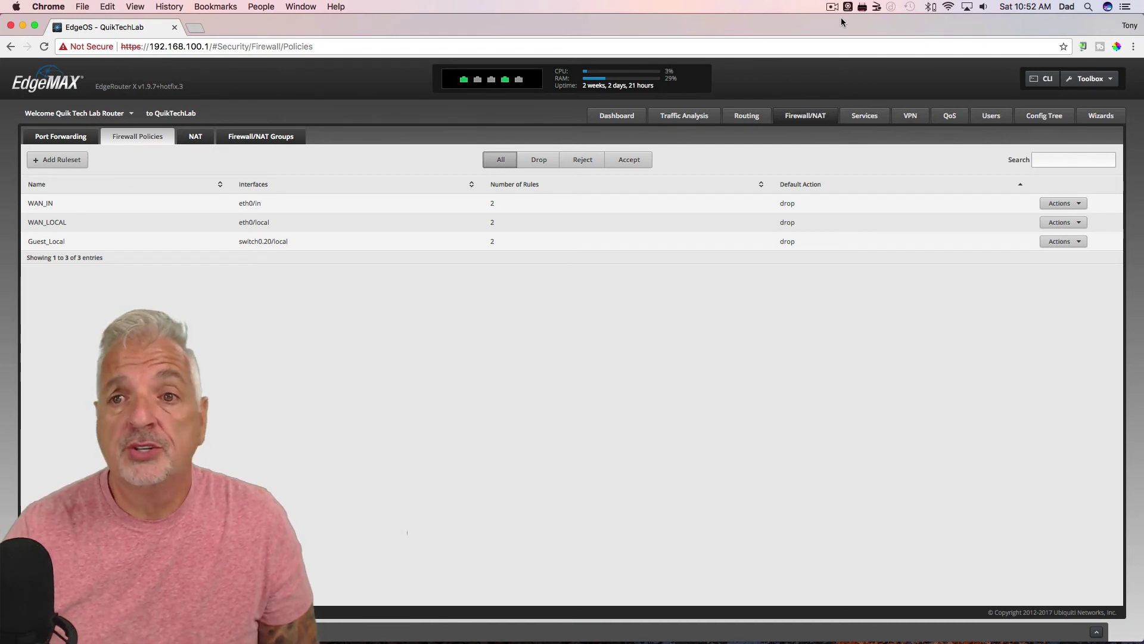
Connect the computer to the Guest Wifi network and open a Terminal window.
left_click(948, 6)
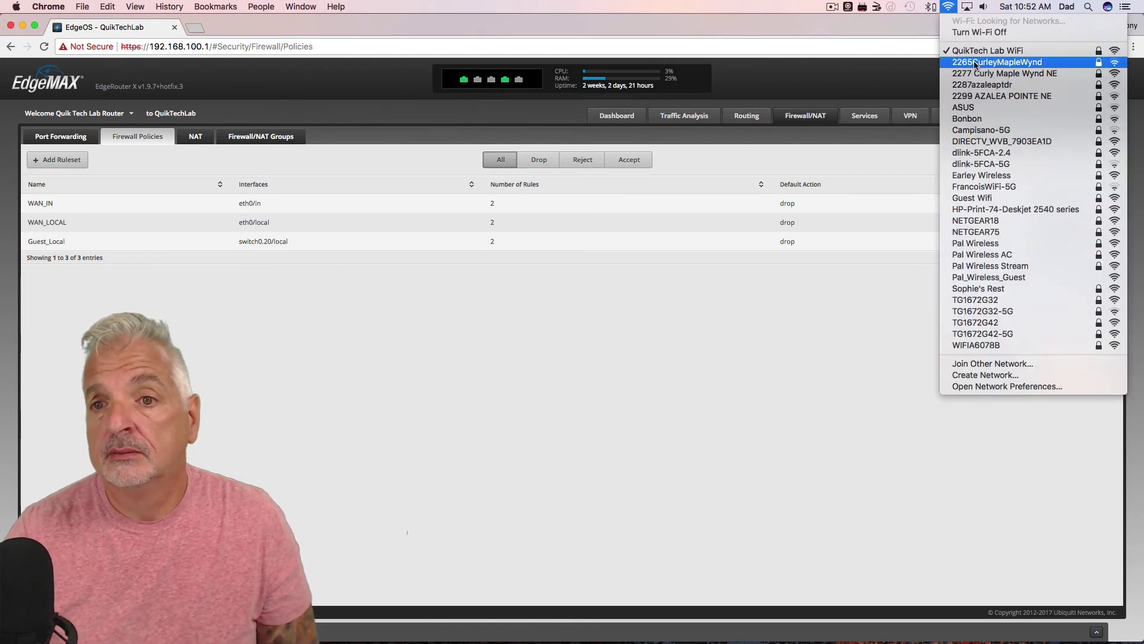
left_click(985, 202)
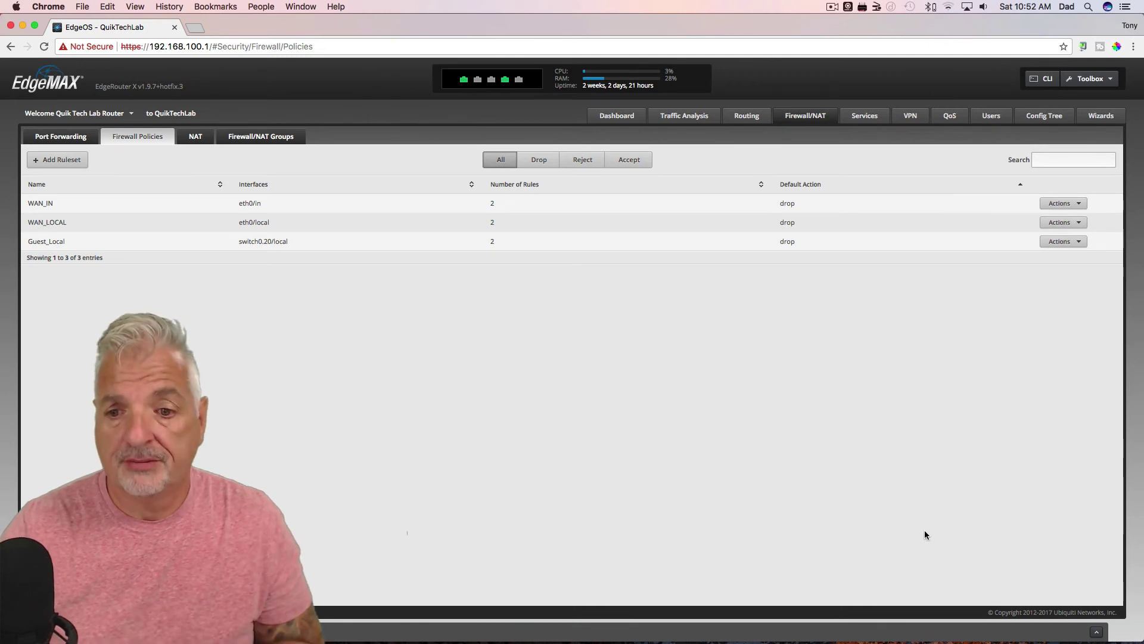
mouse_move(995, 642)
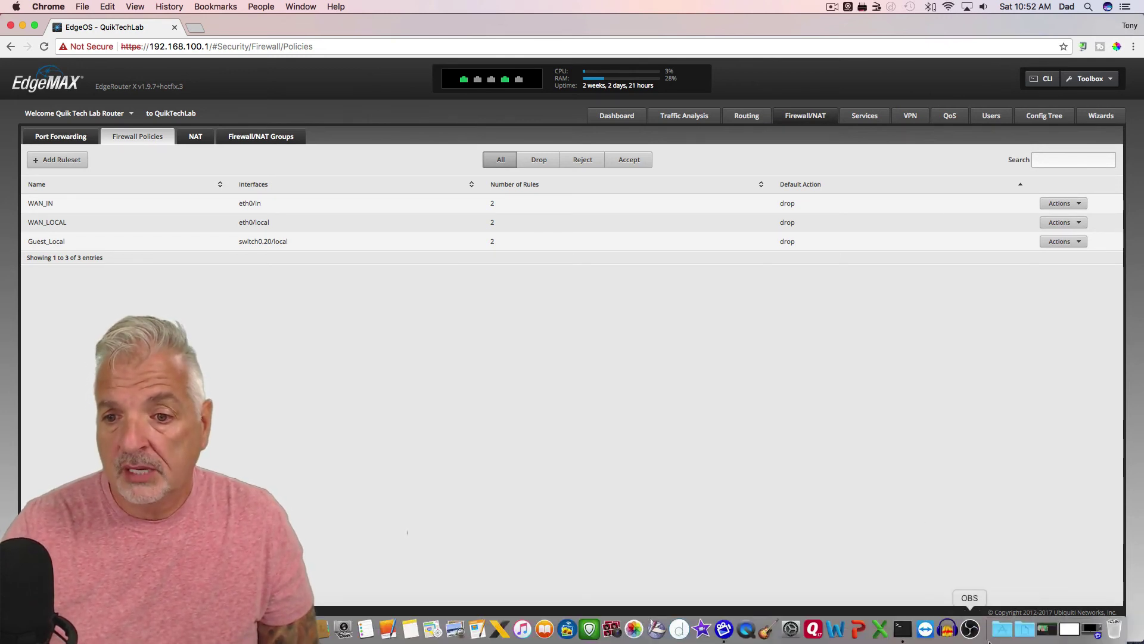
left_click(902, 637)
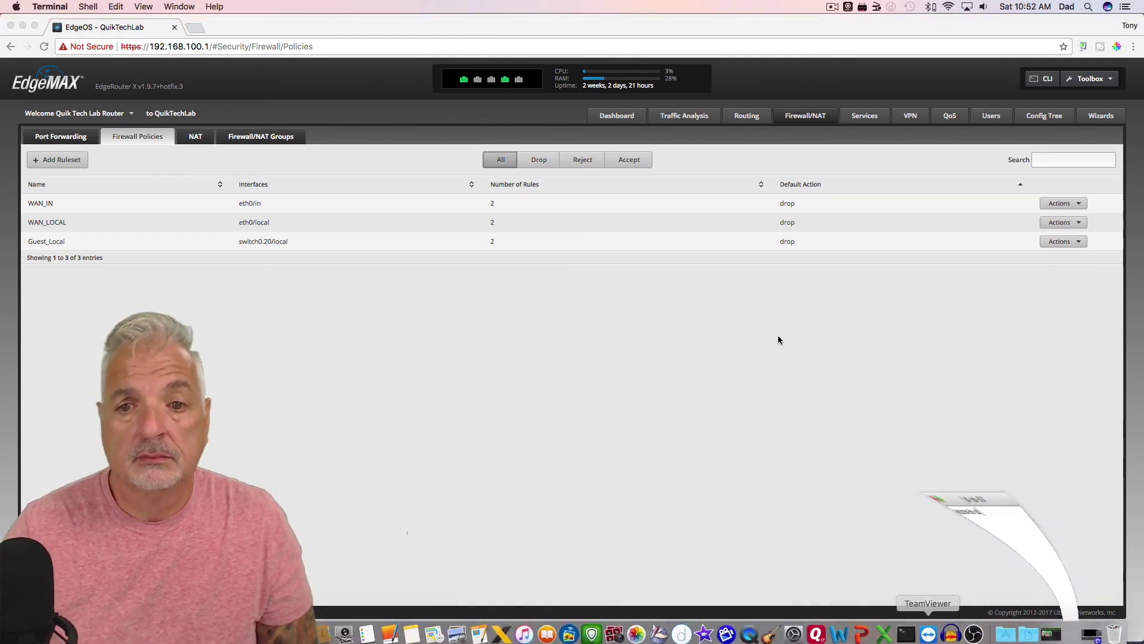
left_click_drag(619, 199, 616, 150)
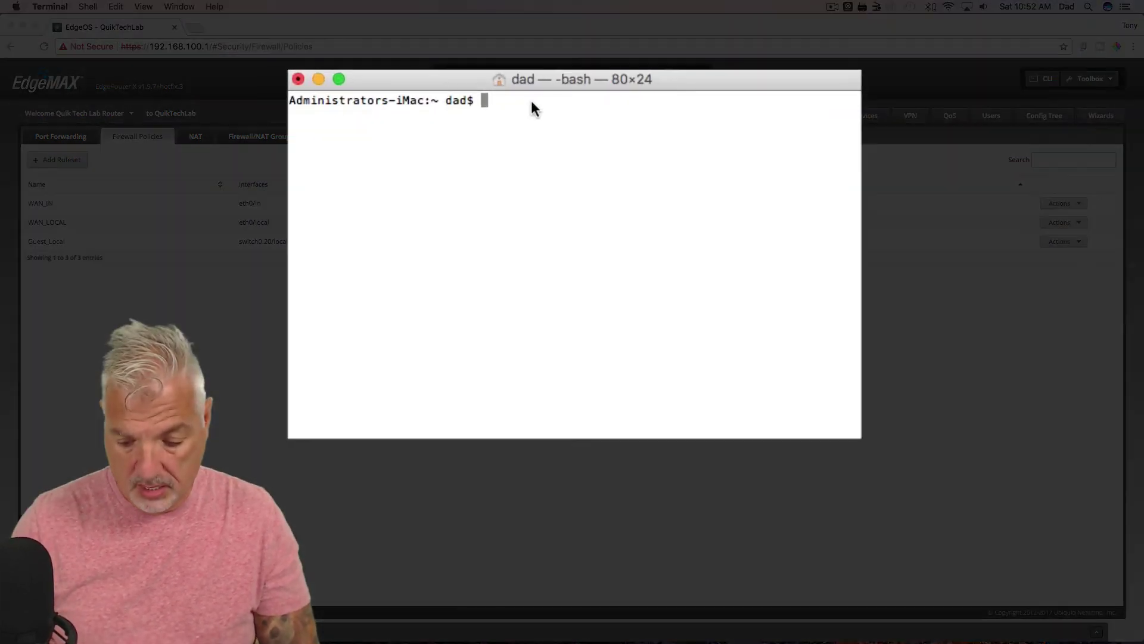
Ping 192.168.20.1 to test router access from the guest network, stop the ping and minimize Terminal.
type("ping 192")
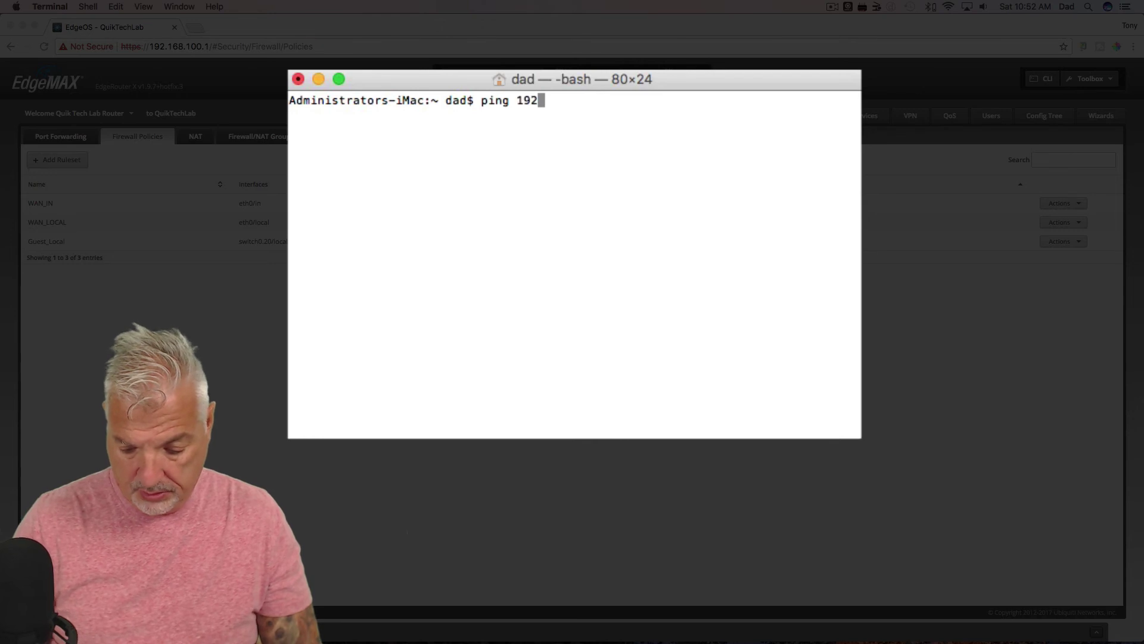
type(".168.20.1")
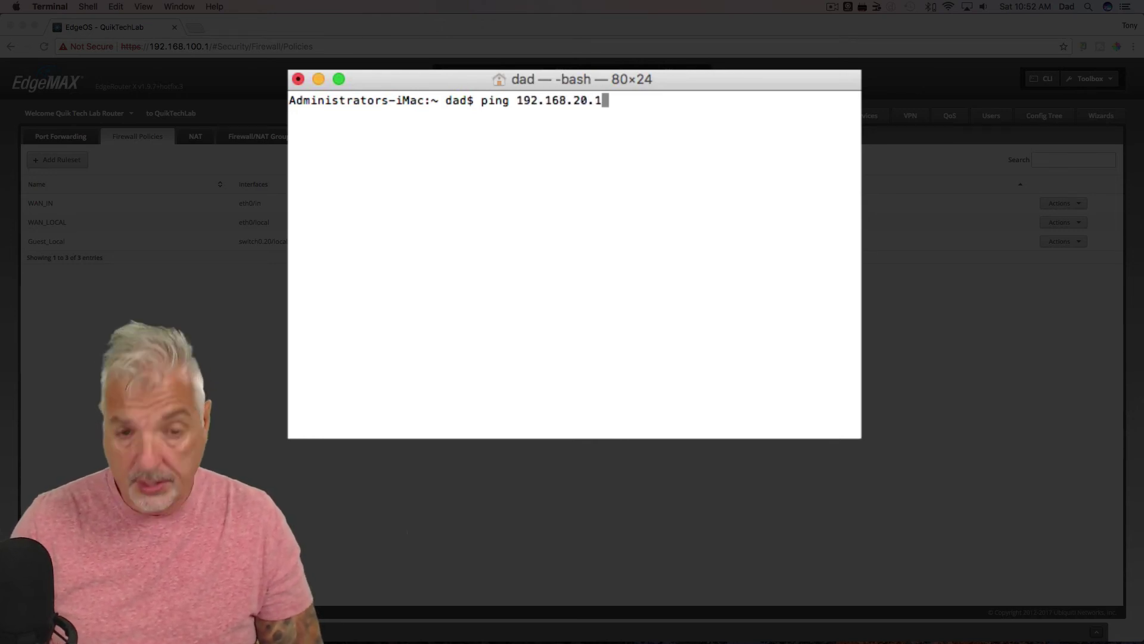
key("Return")
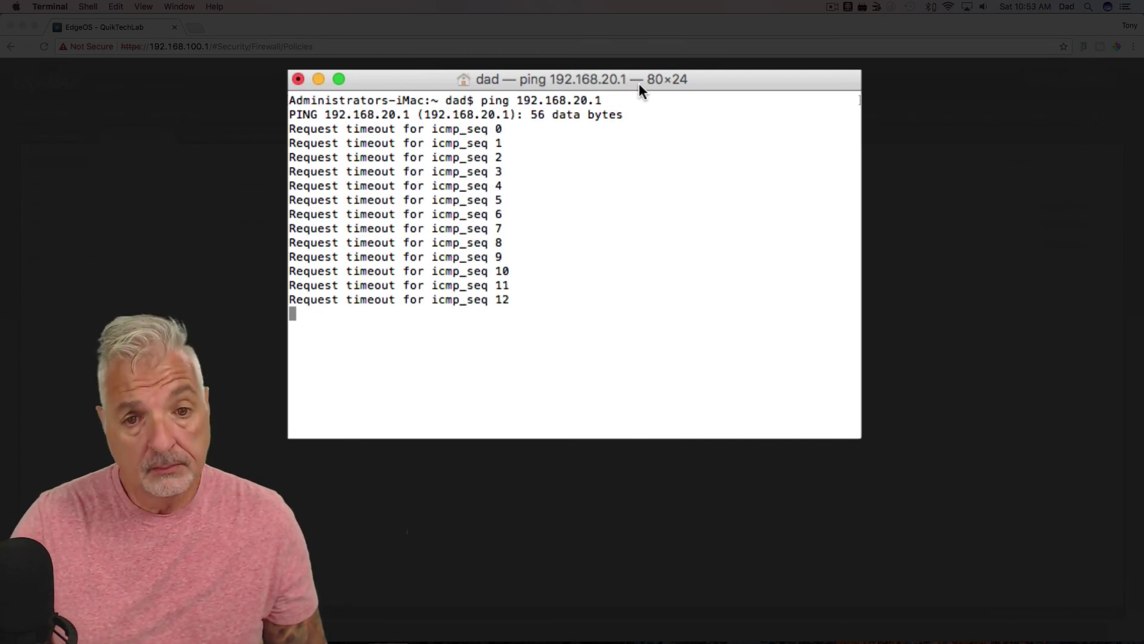
key("ctrl+z")
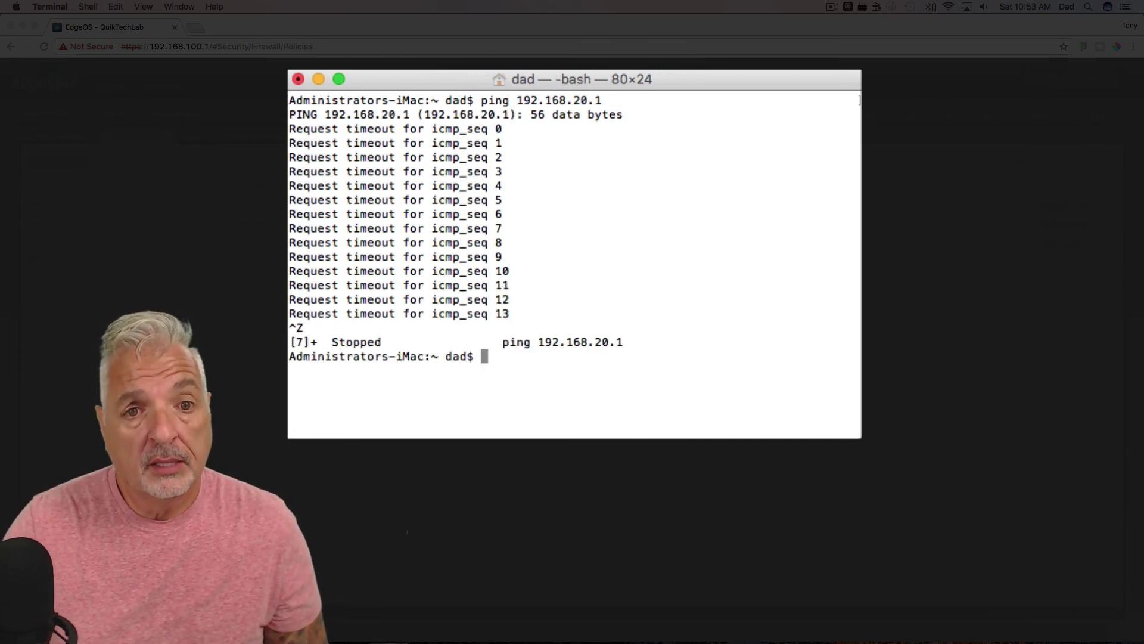
left_click(317, 78)
Switch to Chrome and request 192.168.20.1 in a new tab to test whether guests can open the router's web interface.
left_click(195, 27)
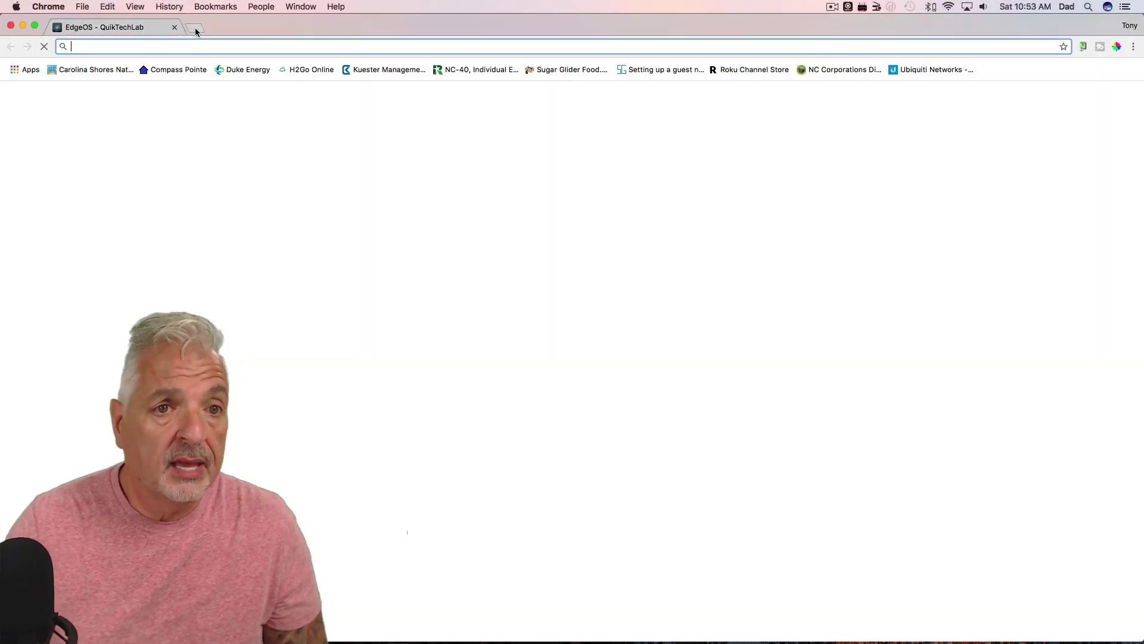
type("192.16")
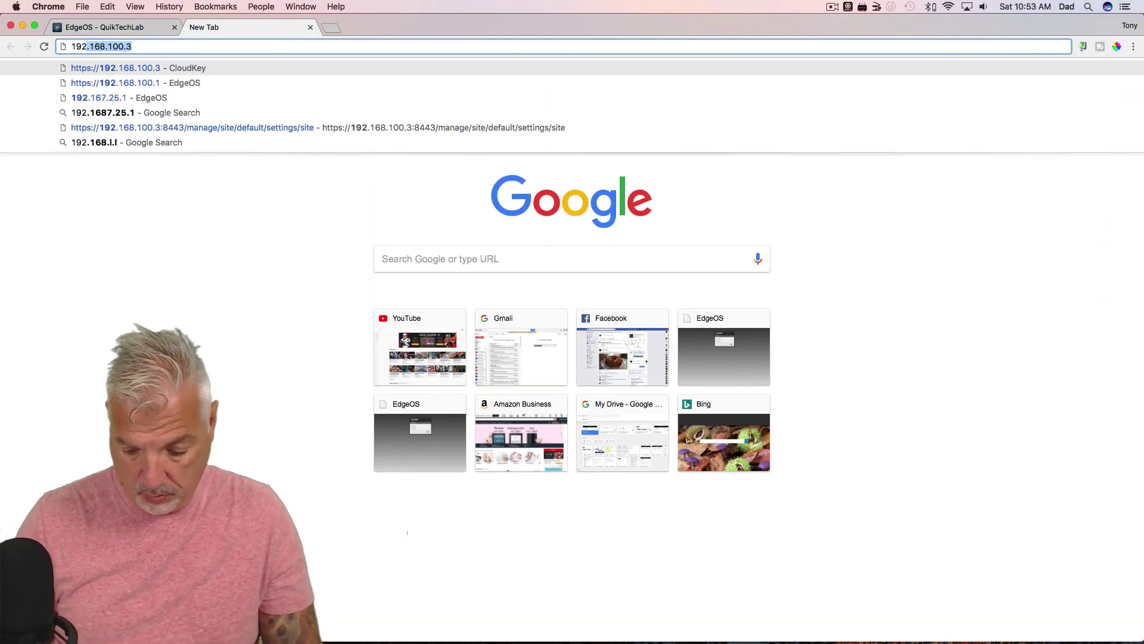
type("8.20.")
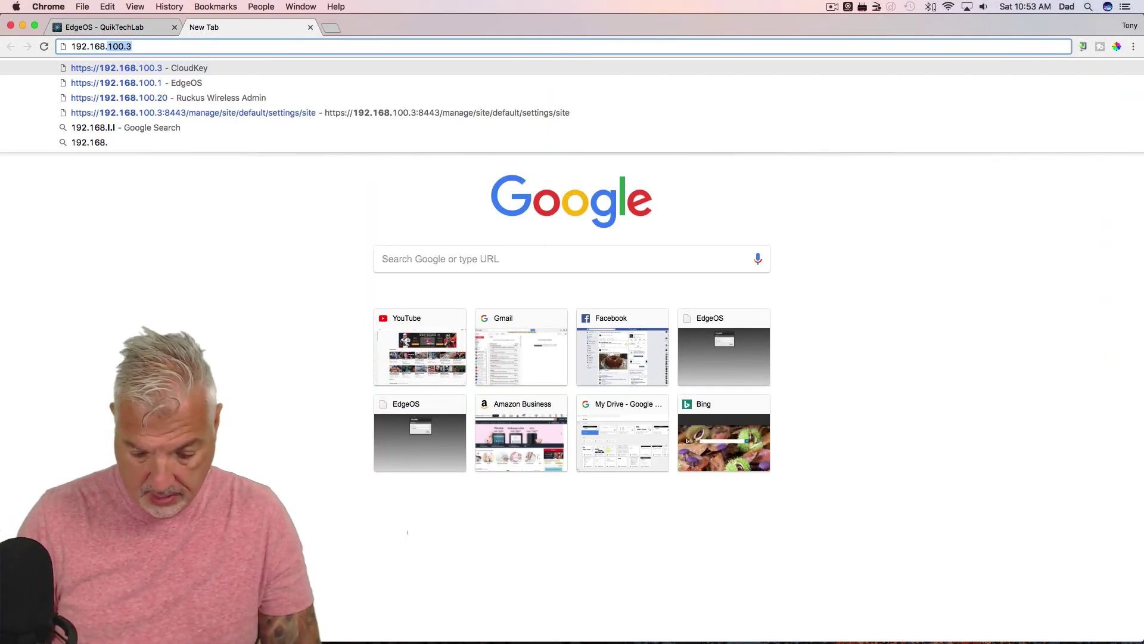
type("1")
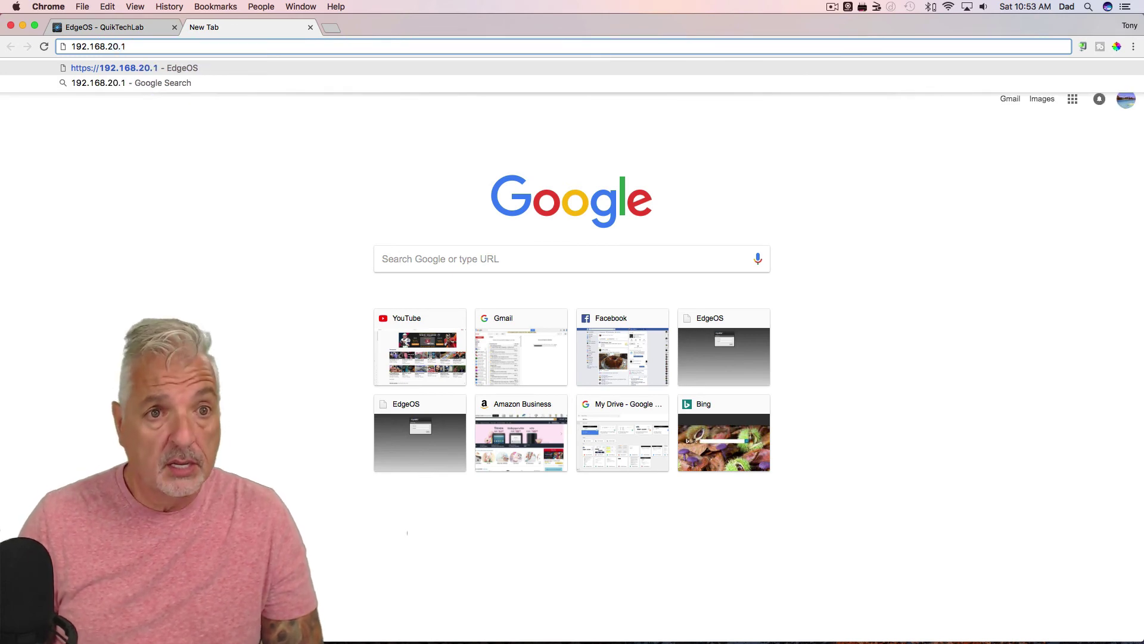
key("Return")
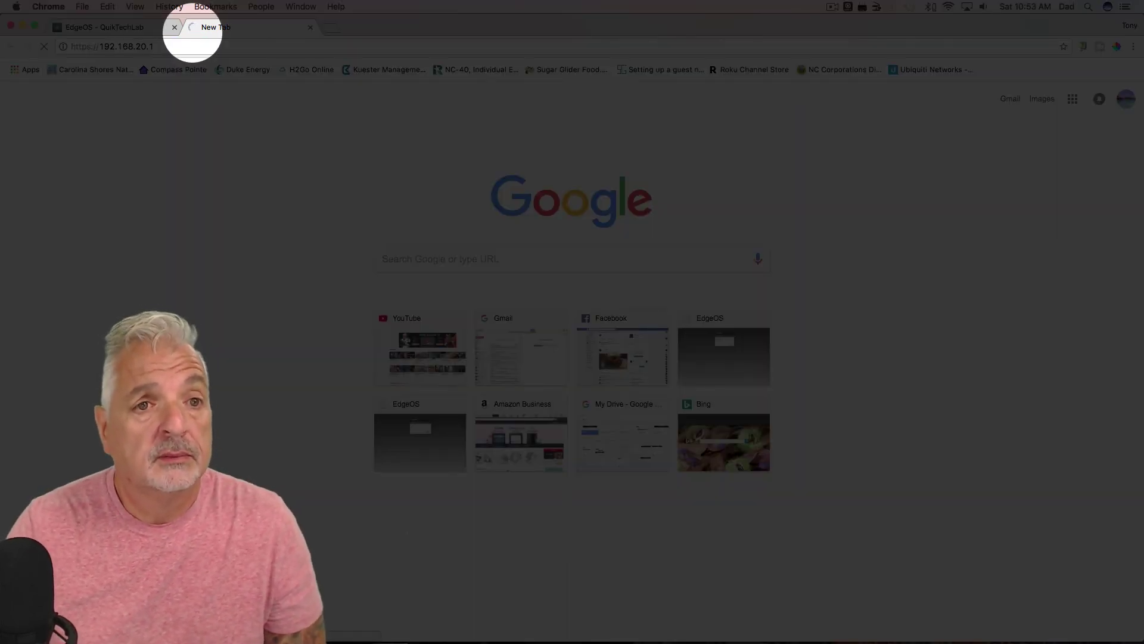